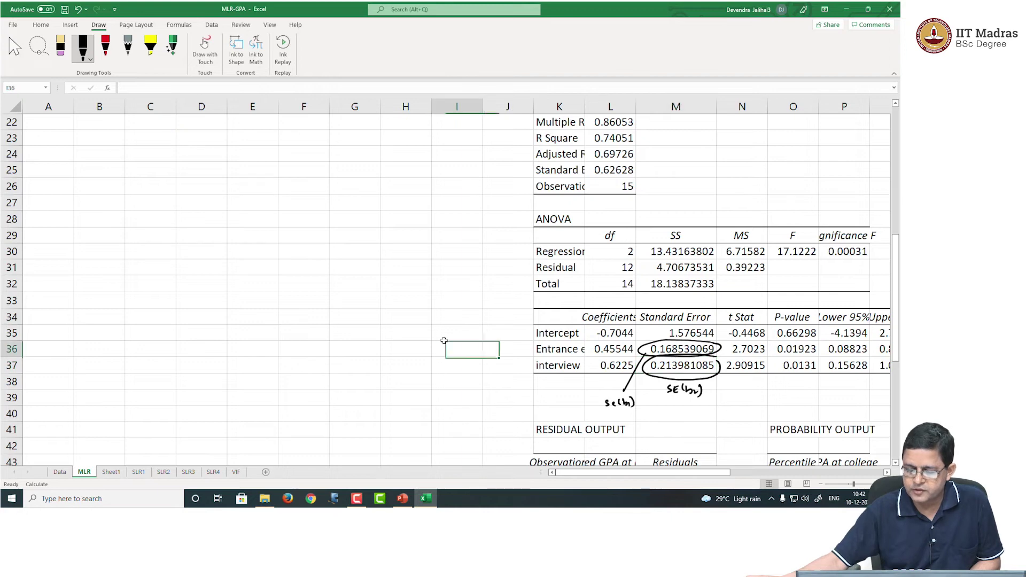
On the Data sheet, examine the correlation between Entrance exam and interview in the upper correlation matrix
left_click(60, 472)
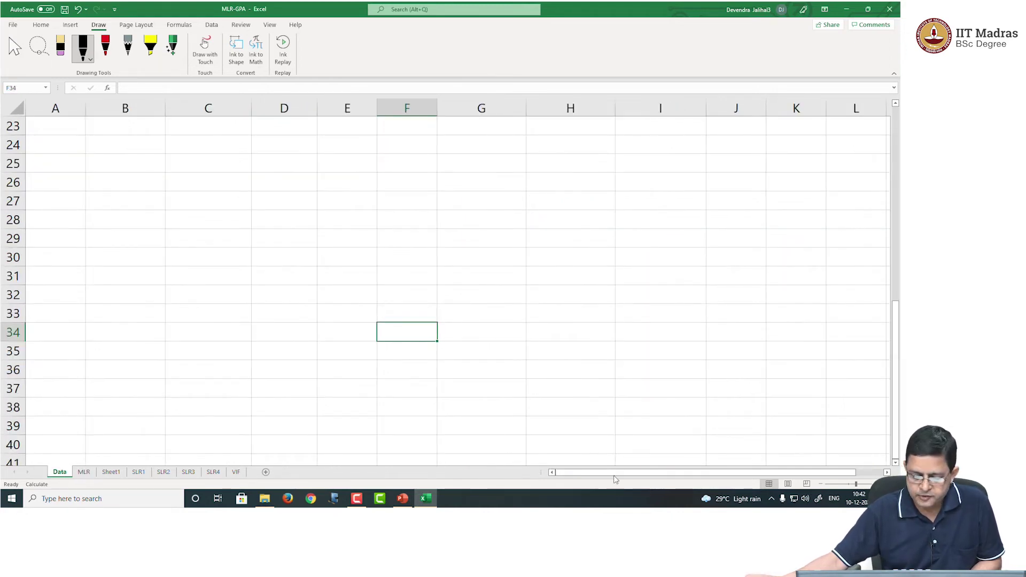
scroll(553, 444, "up", 7)
scroll(555, 443, "up", 1)
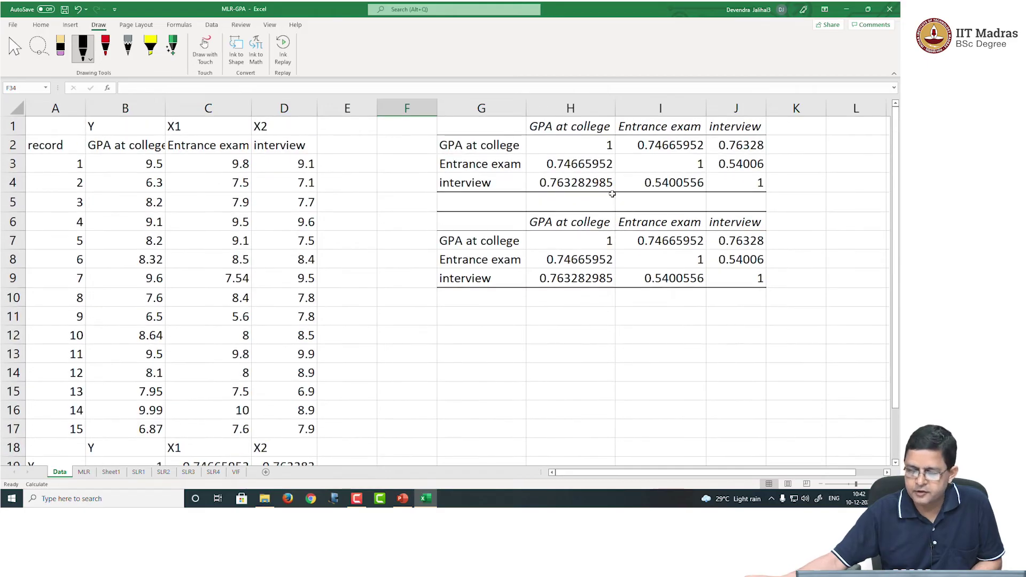
left_click(738, 163)
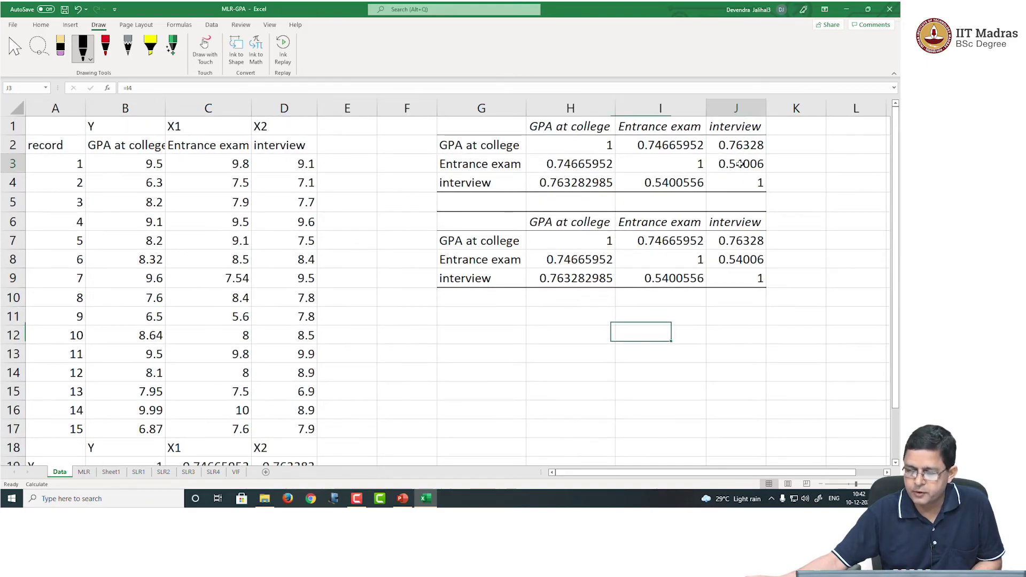
left_click(481, 163)
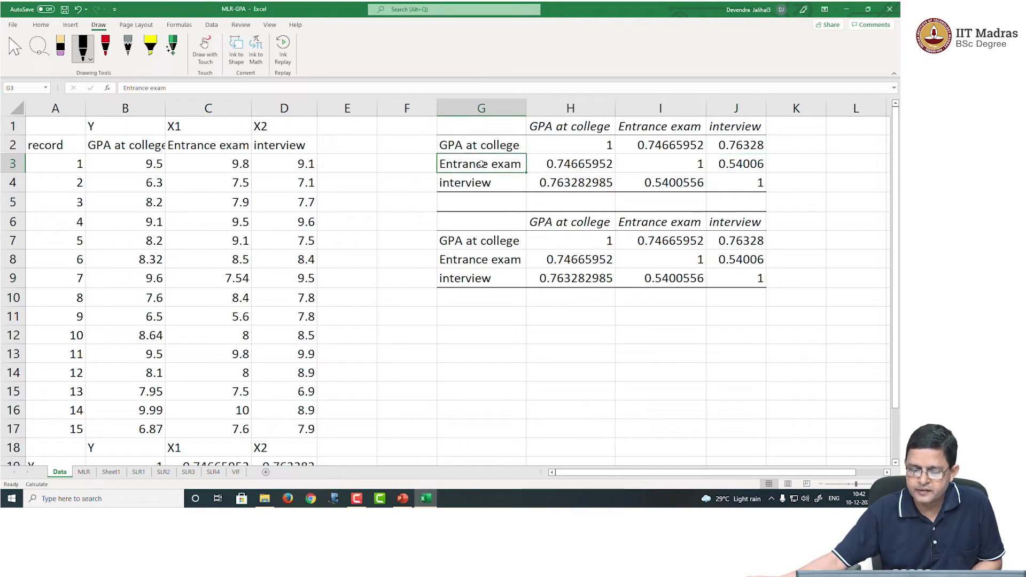
left_click(734, 126)
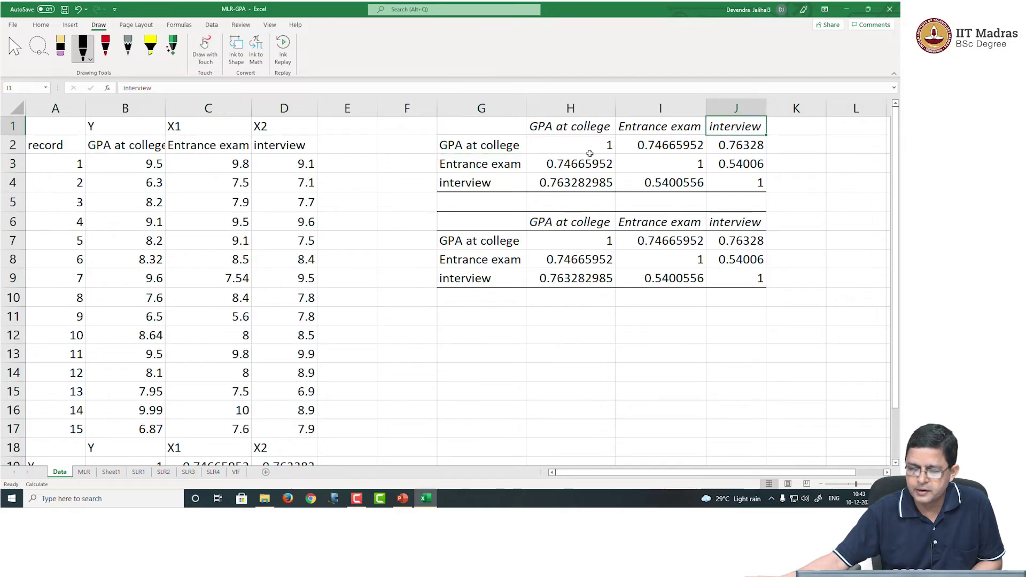
left_click(736, 165)
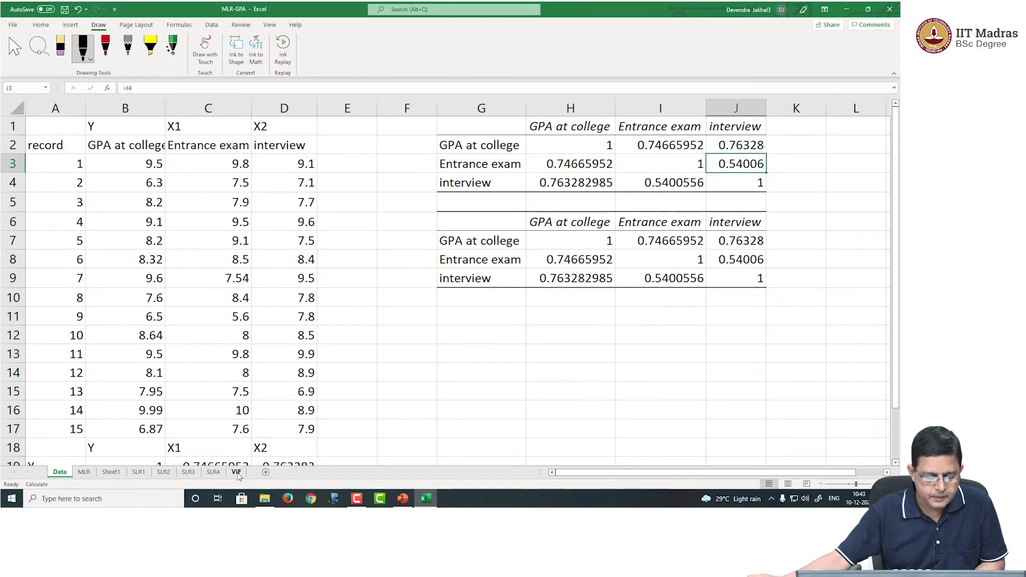
On the SLR3 sheet, inspect the Entrance exam and interview column headings and the regression's R Square value
left_click(188, 472)
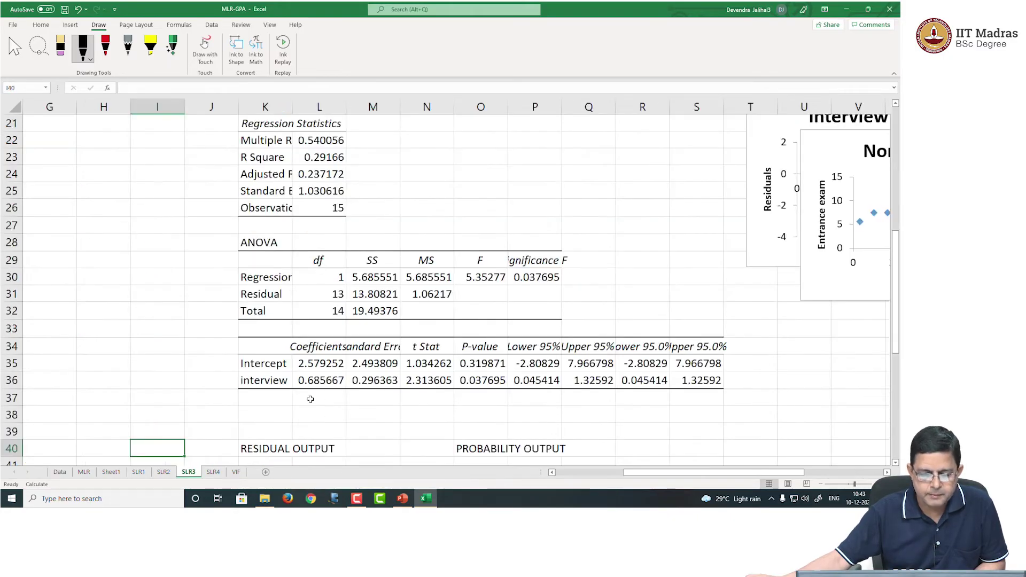
scroll(562, 434, "up", 6)
scroll(562, 434, "left", 4)
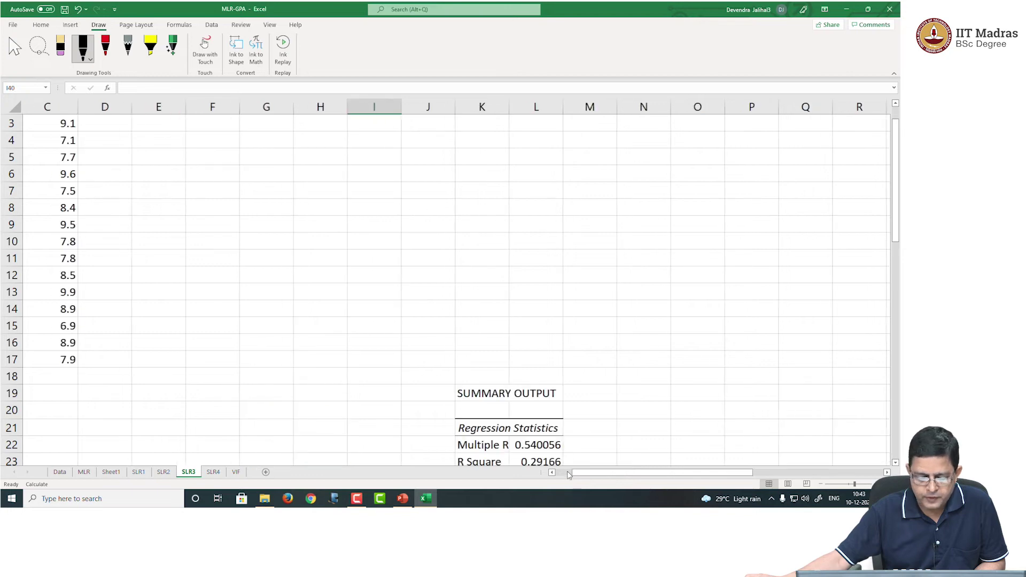
scroll(240, 345, "up", 1)
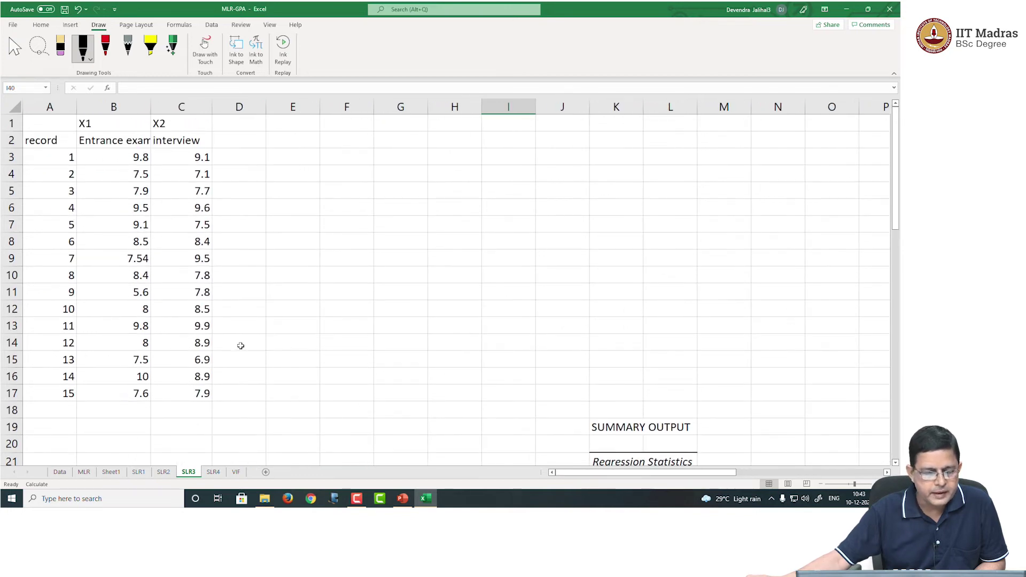
left_click(125, 140)
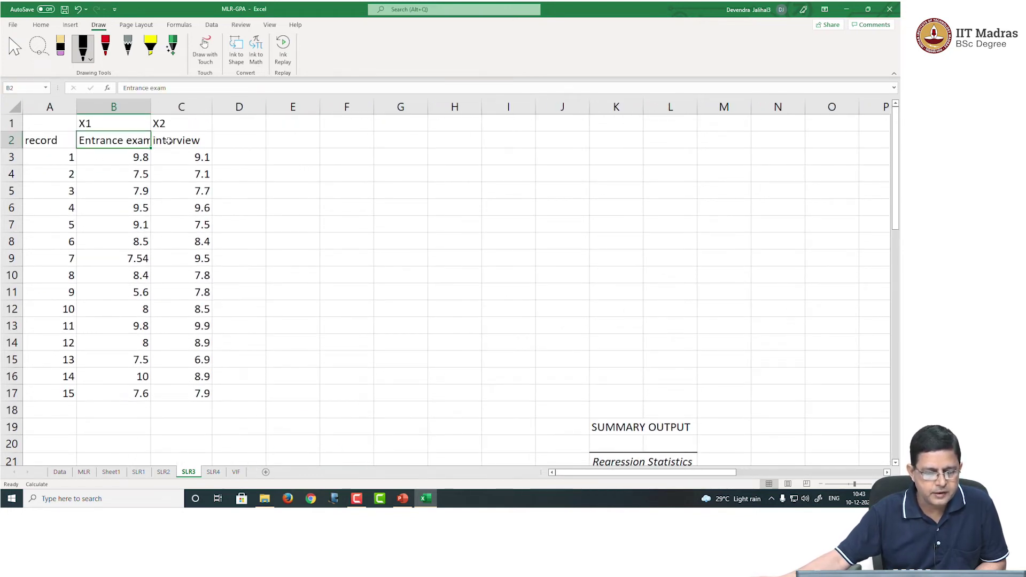
left_click(193, 140)
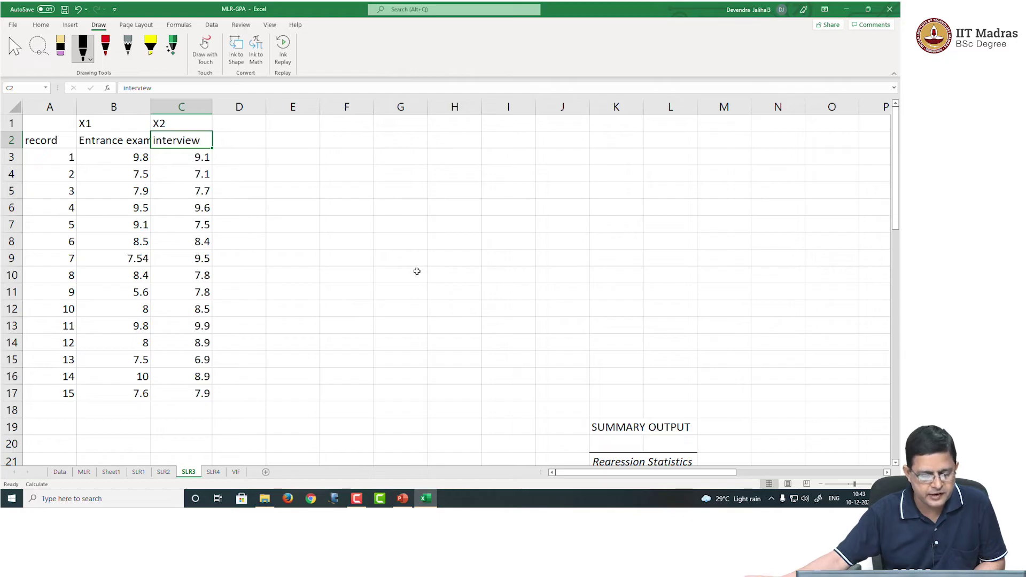
scroll(416, 266, "down", 3)
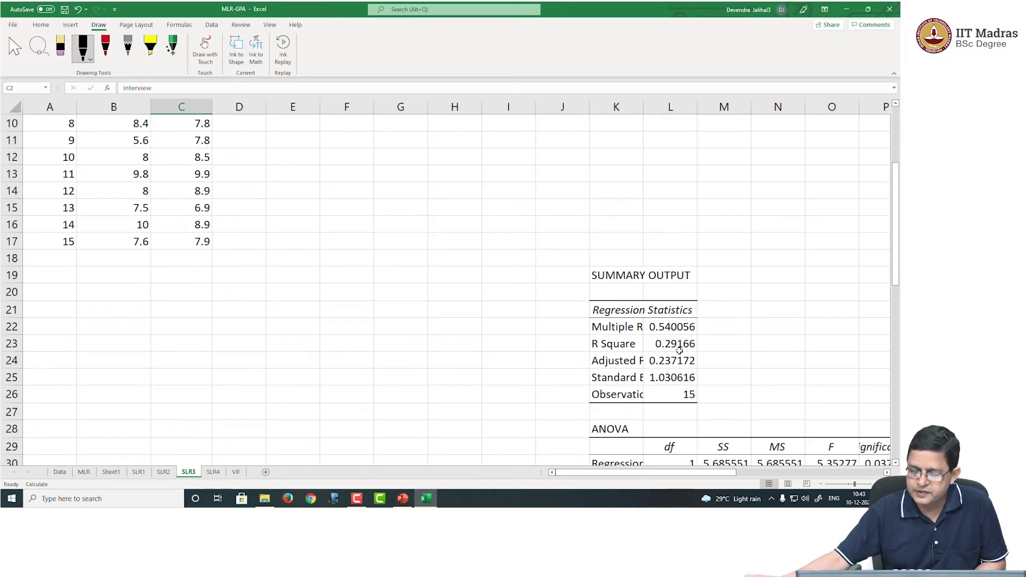
left_click(681, 344)
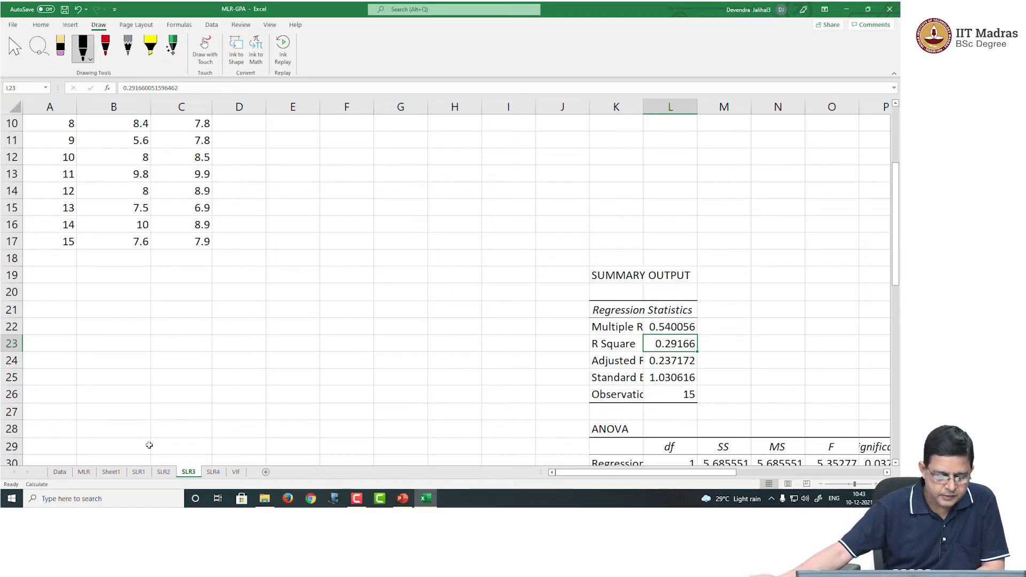
On the SLR1 sheet, review the Entrance exam predictor row and highlight the GPA at college and Entrance exam data columns in turn
left_click(138, 473)
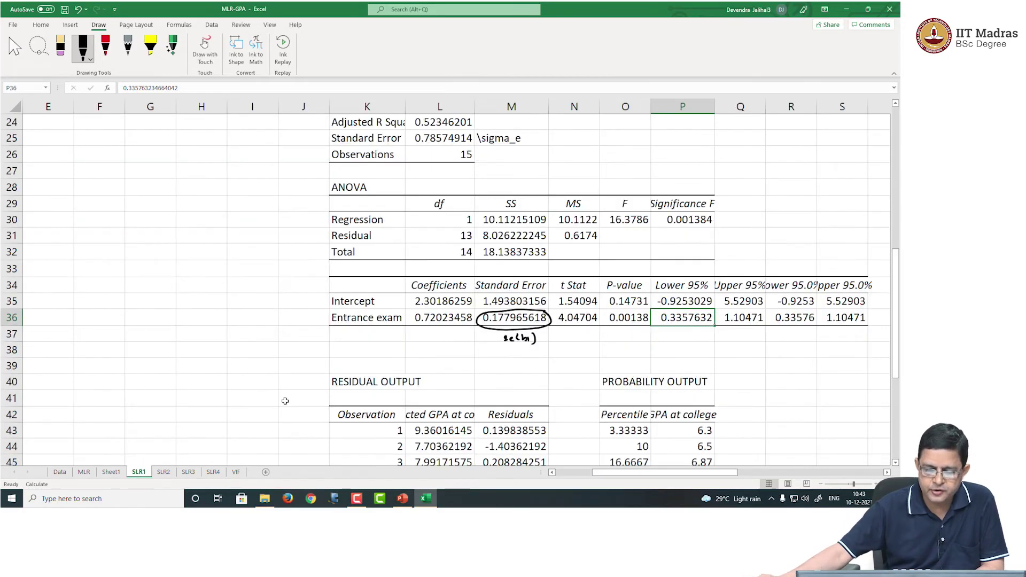
left_click(361, 319)
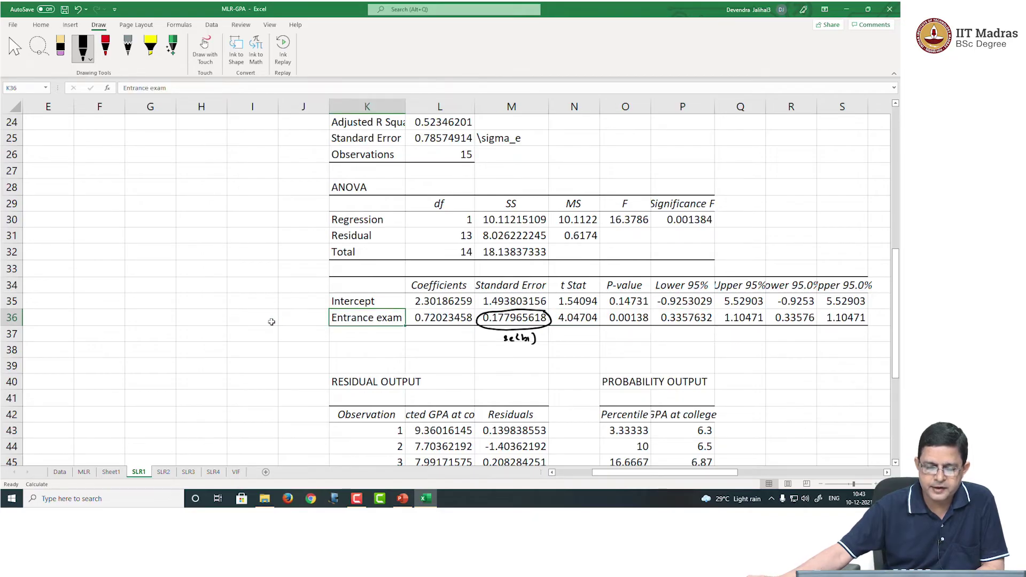
scroll(271, 321, "up", 8)
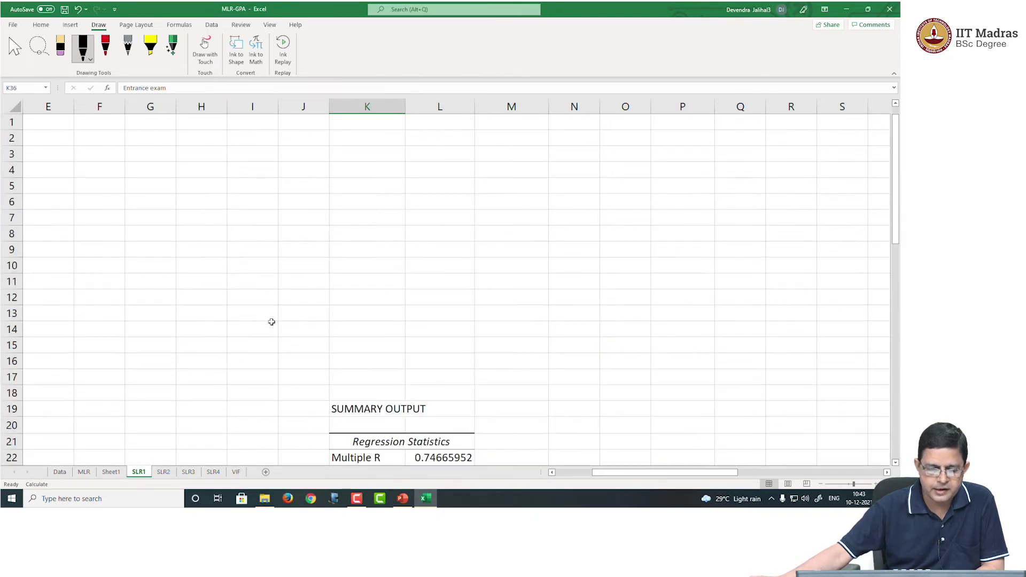
left_click(569, 473)
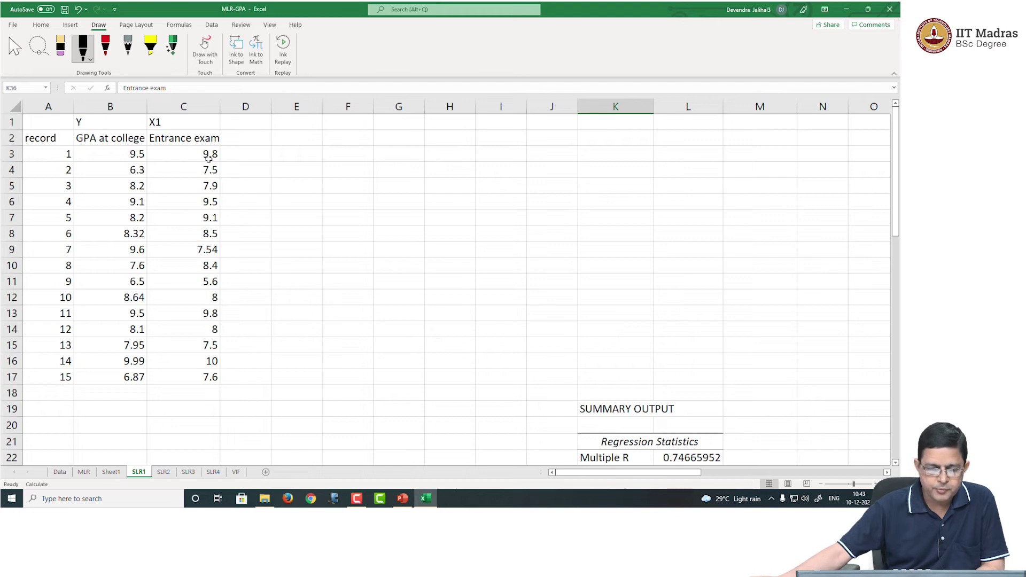
left_click_drag(126, 137, 121, 375)
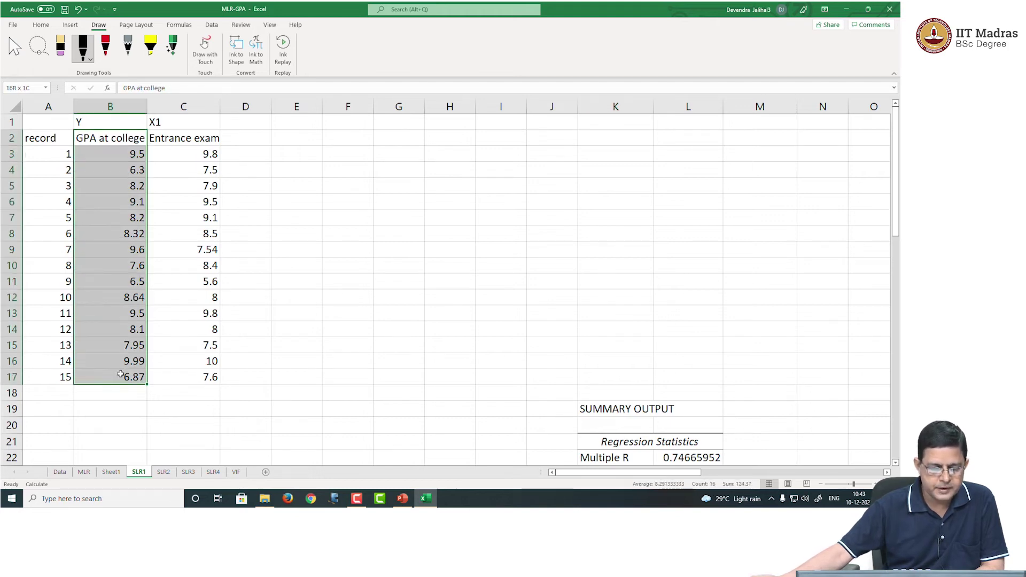
left_click_drag(198, 138, 211, 377)
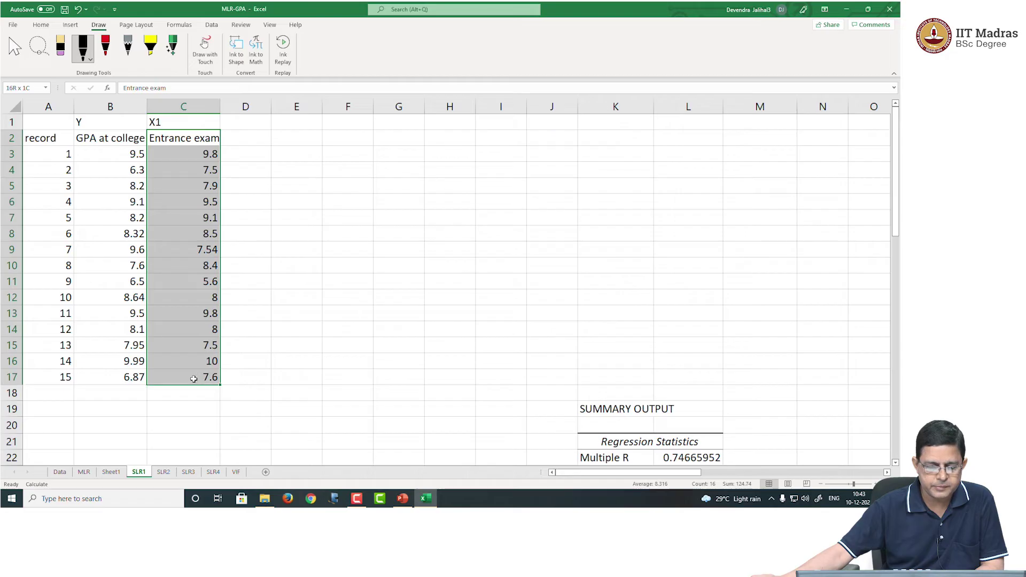
On the SLR2 sheet, highlight the GPA at college data and the interview data in turn to review that regression's variables
left_click(169, 473)
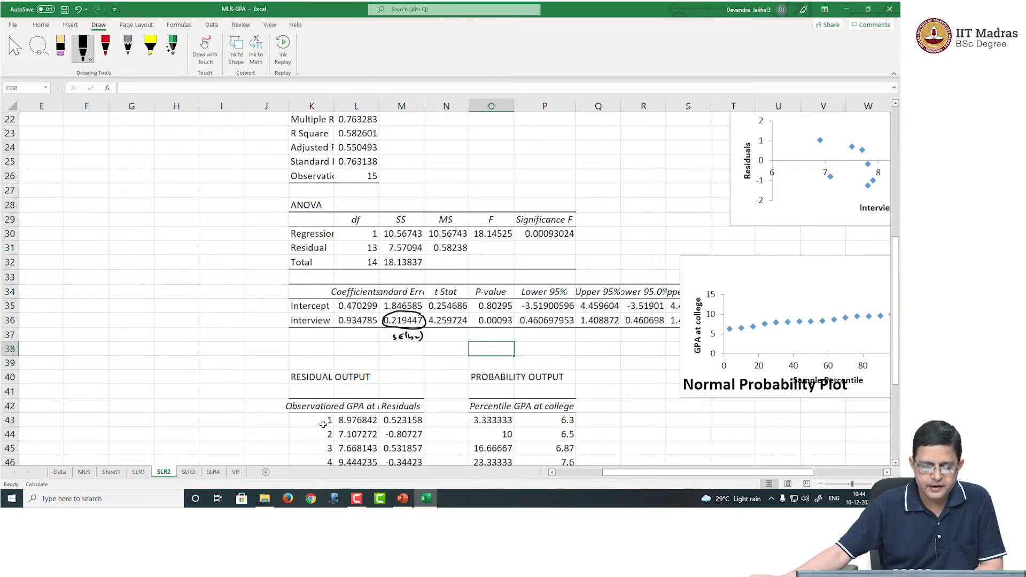
left_click(564, 472)
scroll(167, 328, "up", 7)
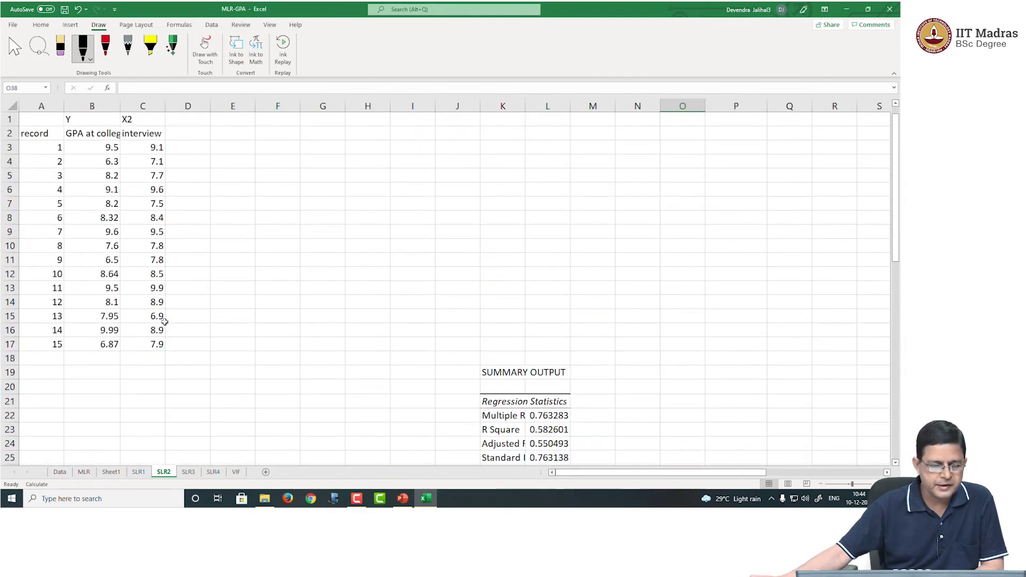
left_click_drag(100, 135, 95, 344)
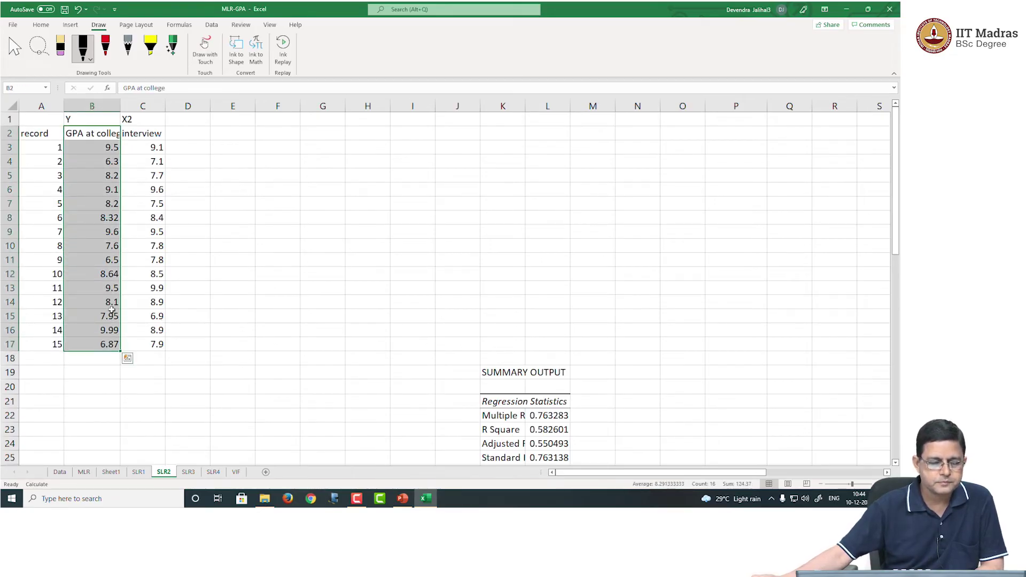
left_click_drag(149, 133, 155, 345)
left_click(224, 342)
Return to the SLR3 sheet, highlight the Entrance exam and interview data in turn, and select the R Square value in L23
left_click(189, 471)
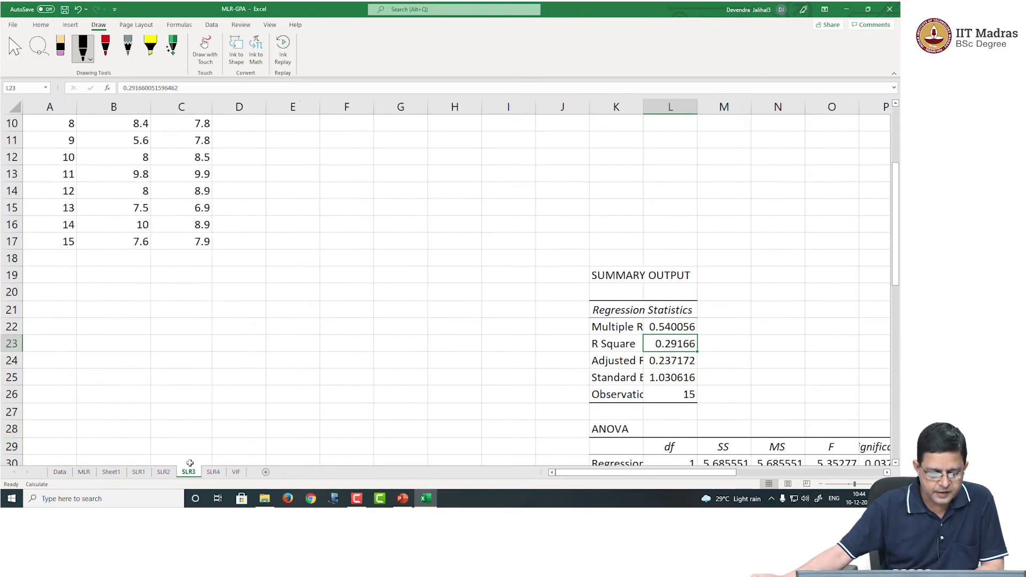
scroll(184, 457, "up", 3)
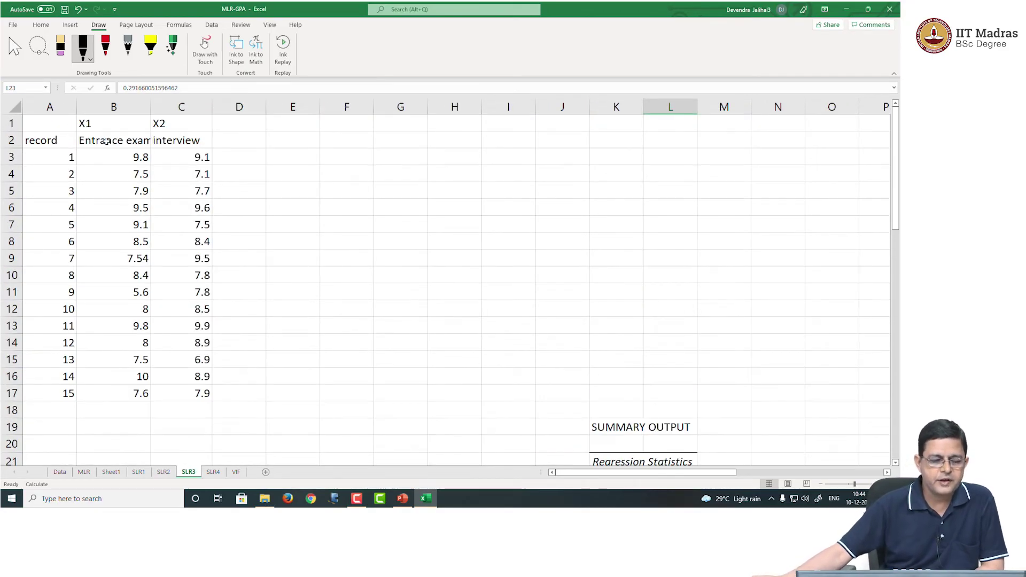
left_click_drag(109, 138, 117, 393)
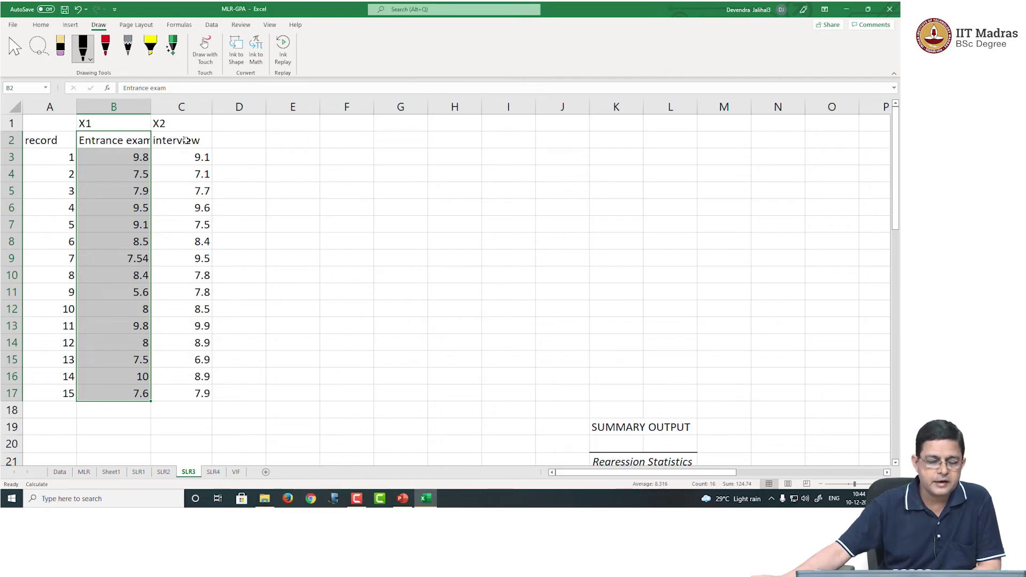
left_click_drag(185, 140, 179, 391)
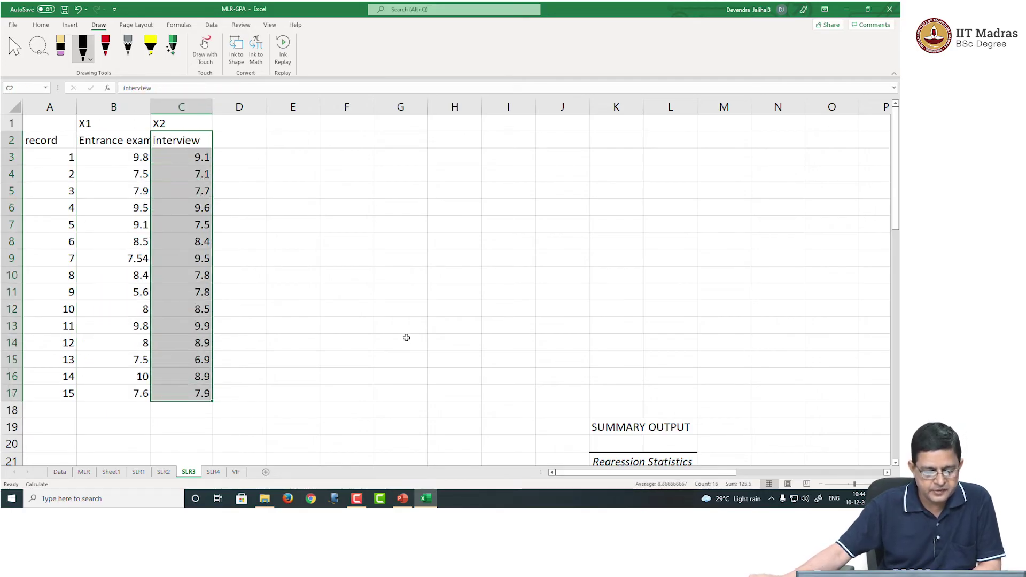
scroll(407, 332, "down", 3)
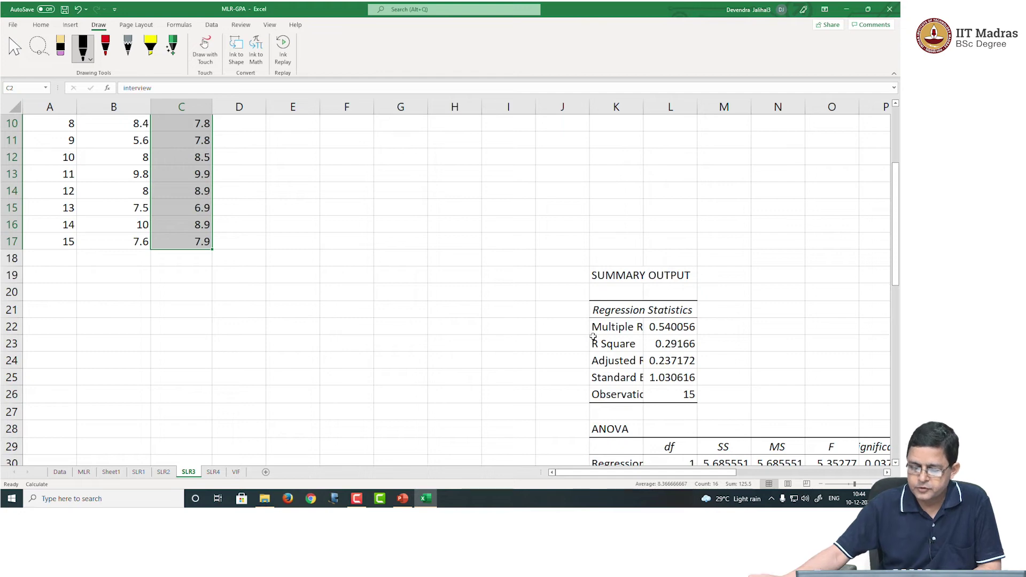
left_click(674, 344)
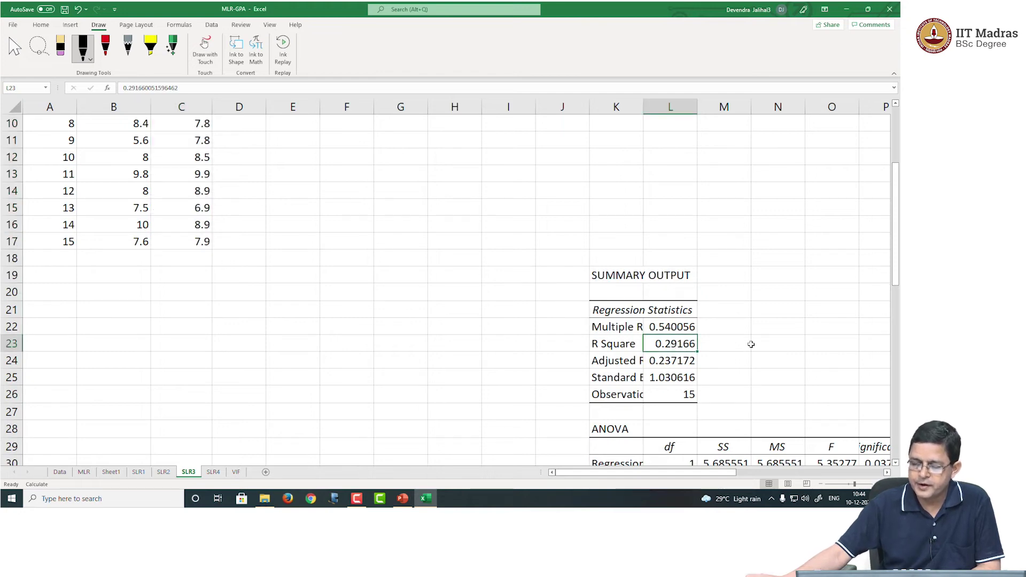
On the VIF sheet, check the formulas behind the R^2 values for Entrance exam and interview in D2 and D3
left_click(236, 472)
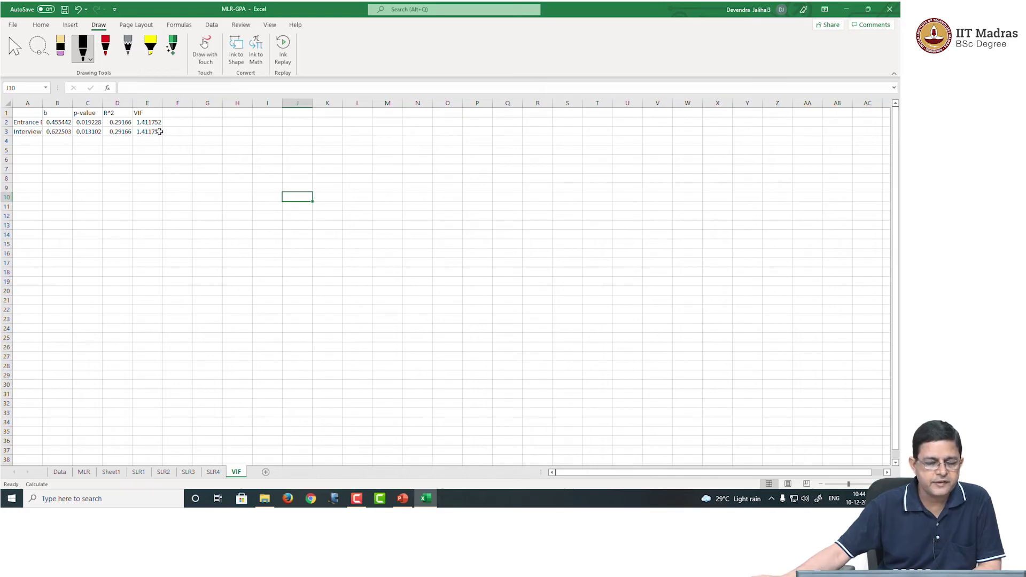
left_click(117, 121)
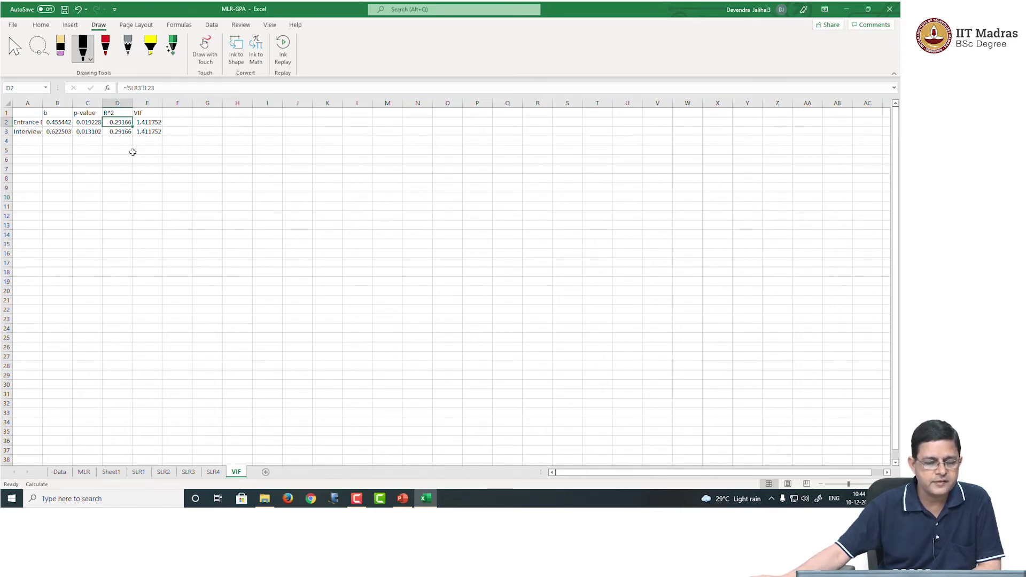
left_click(122, 133)
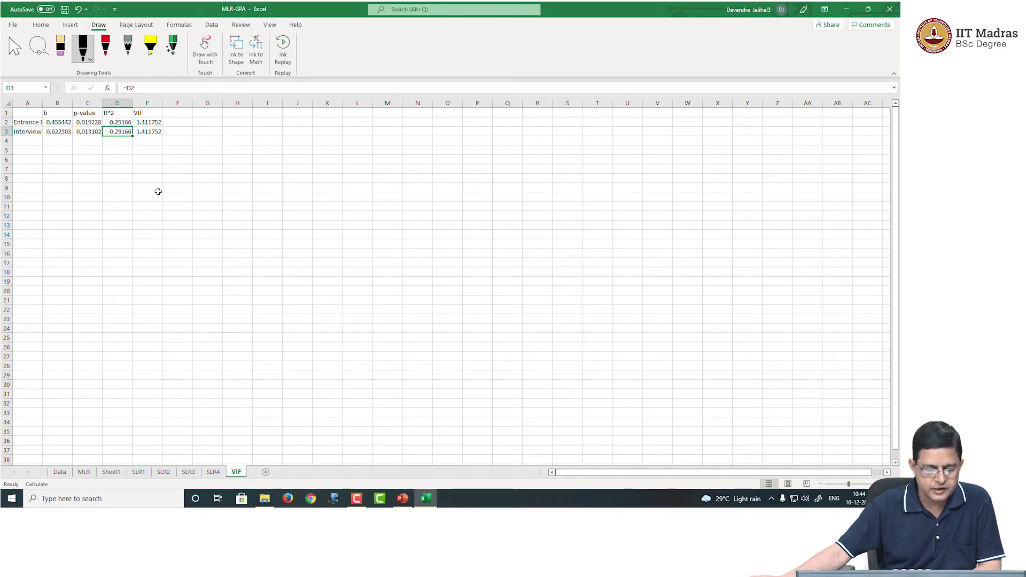
Check the Entrance exam predictor row in the SLR4 coefficient table and the interview predictor row in the SLR3 coefficient table
left_click(213, 471)
scroll(385, 380, "down", 4)
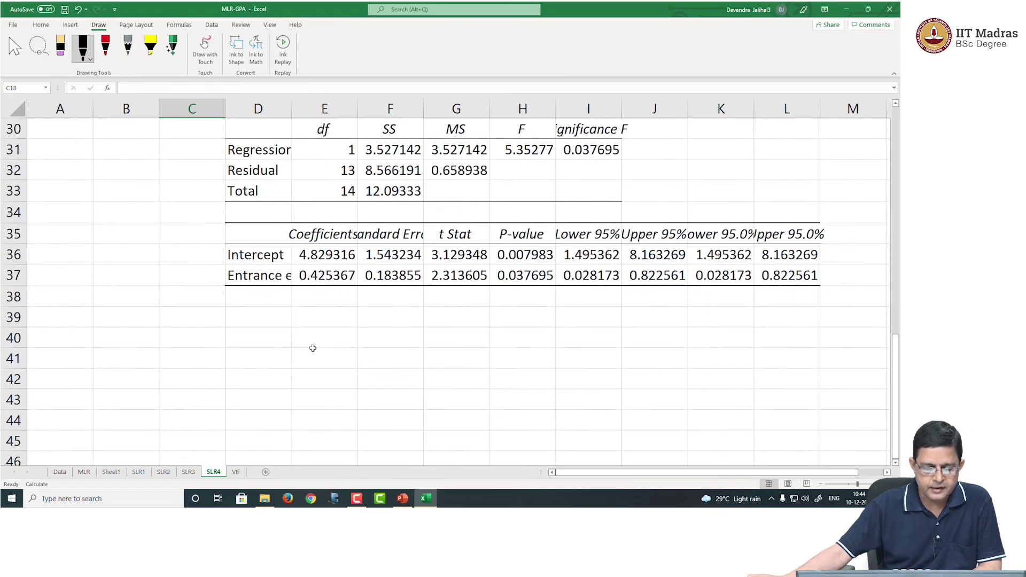
left_click(275, 274)
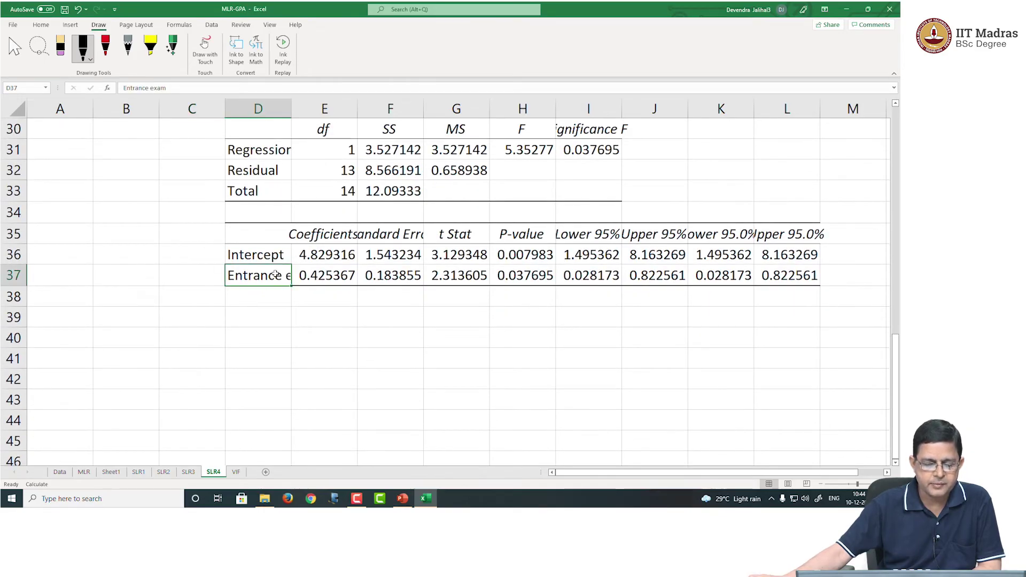
left_click(188, 472)
scroll(338, 412, "down", 5)
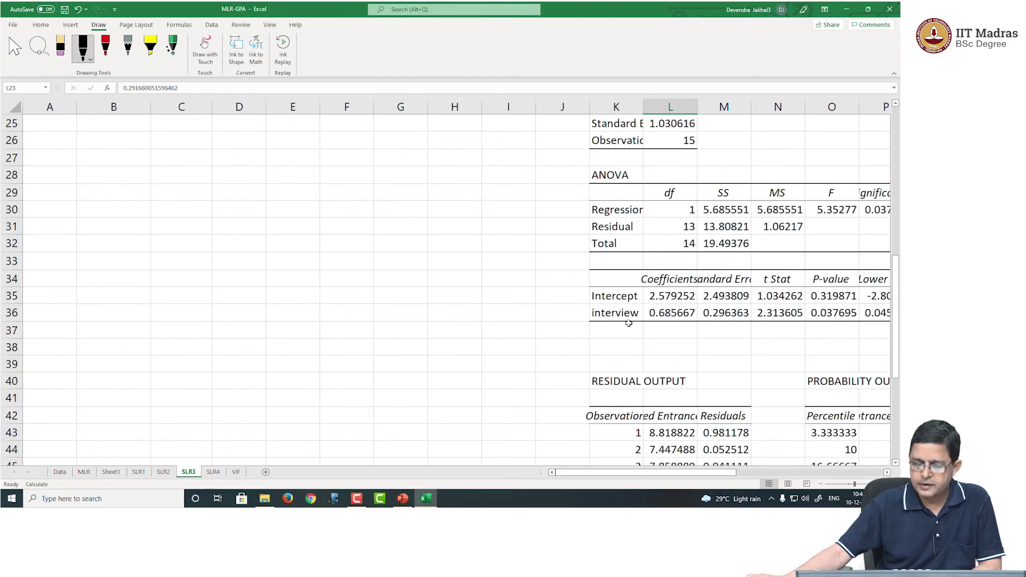
left_click(622, 317)
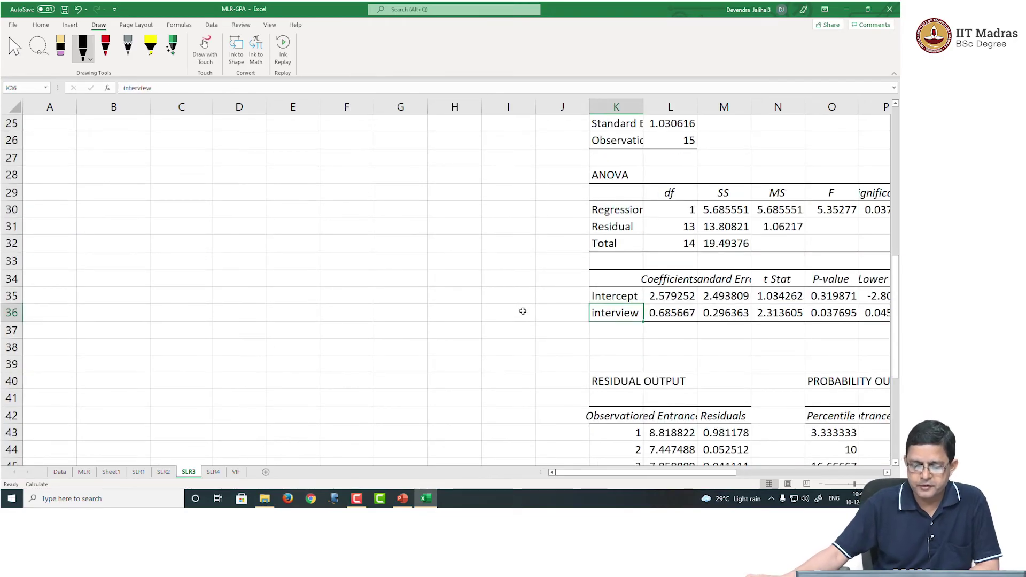
On the VIF sheet, check the R^2 cells D2 and D3 and the VIF formula in E2
left_click(236, 472)
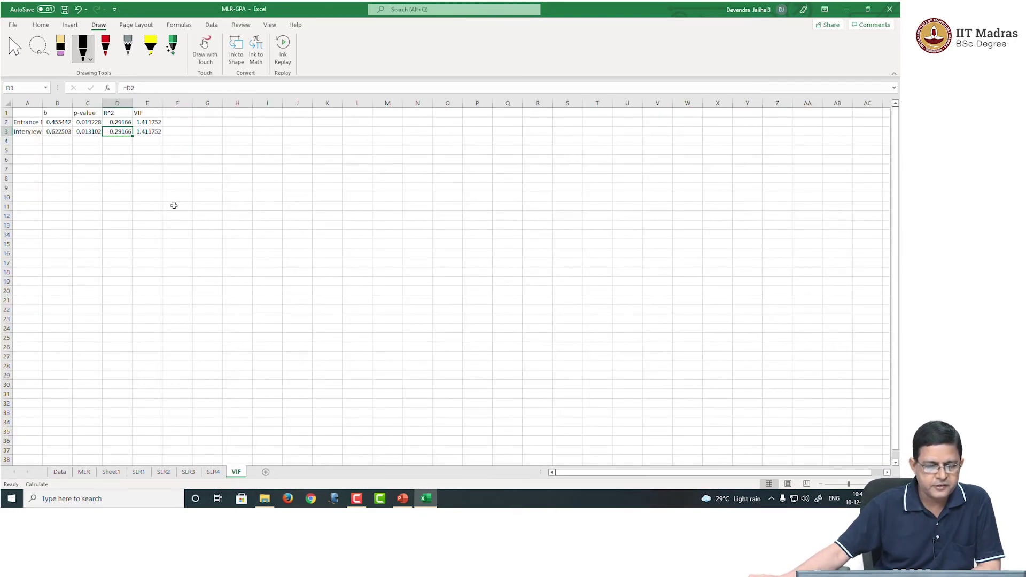
left_click(120, 123)
left_click(121, 132)
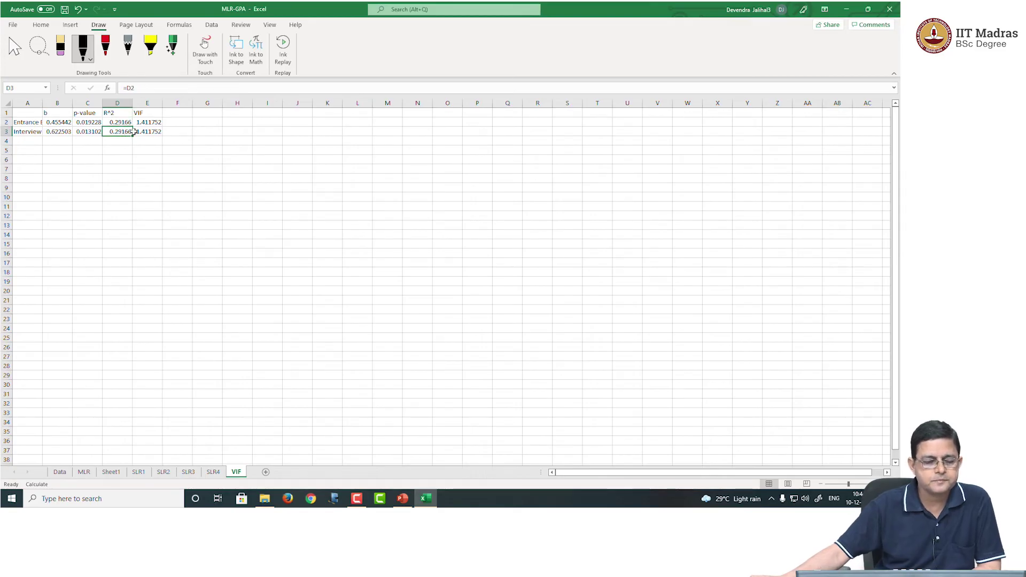
left_click(155, 122)
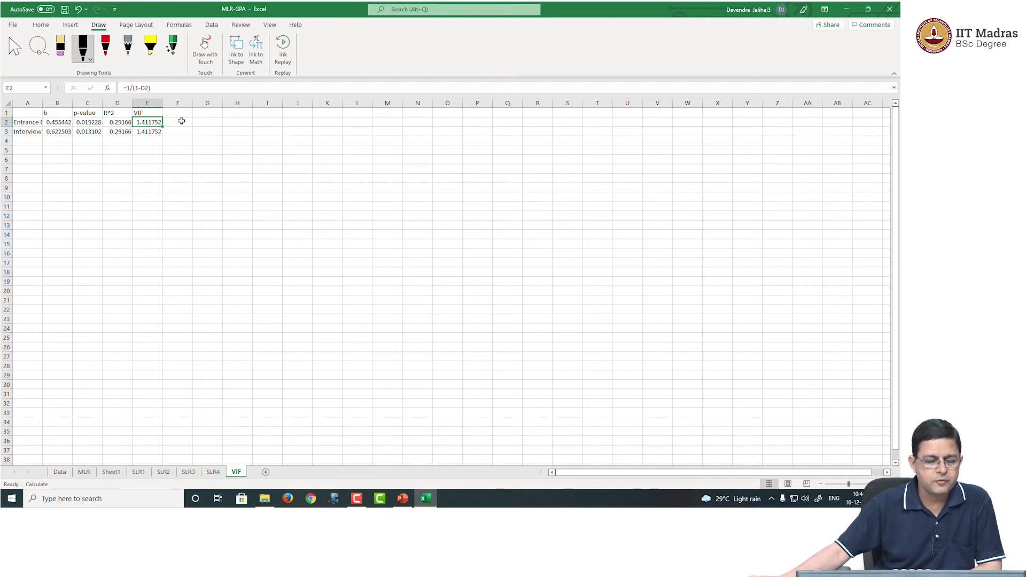
Compute the square root of the Entrance exam VIF in F2 with =SQRT(E2) and fill the formula down to F3
left_click(180, 121)
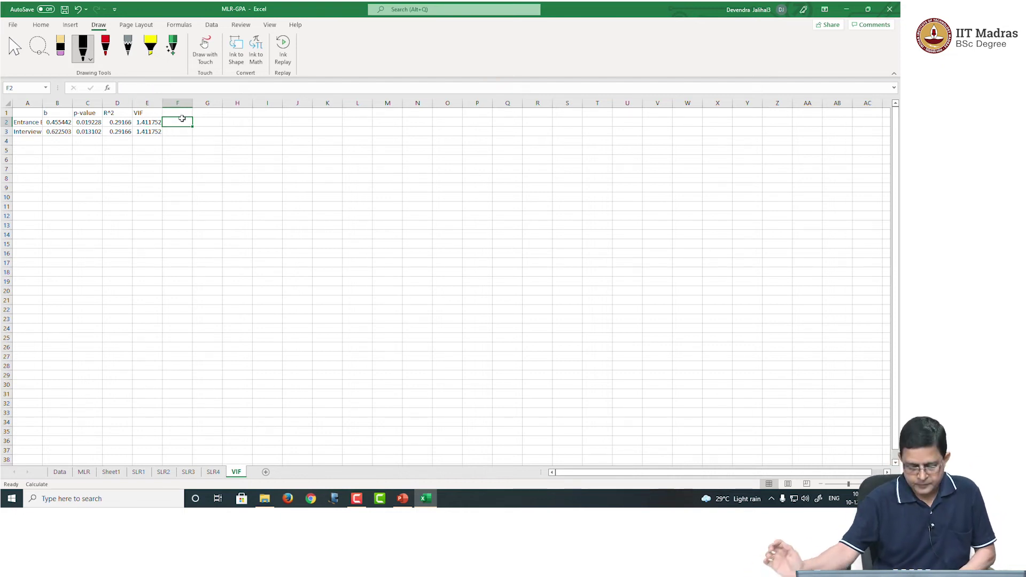
type("=")
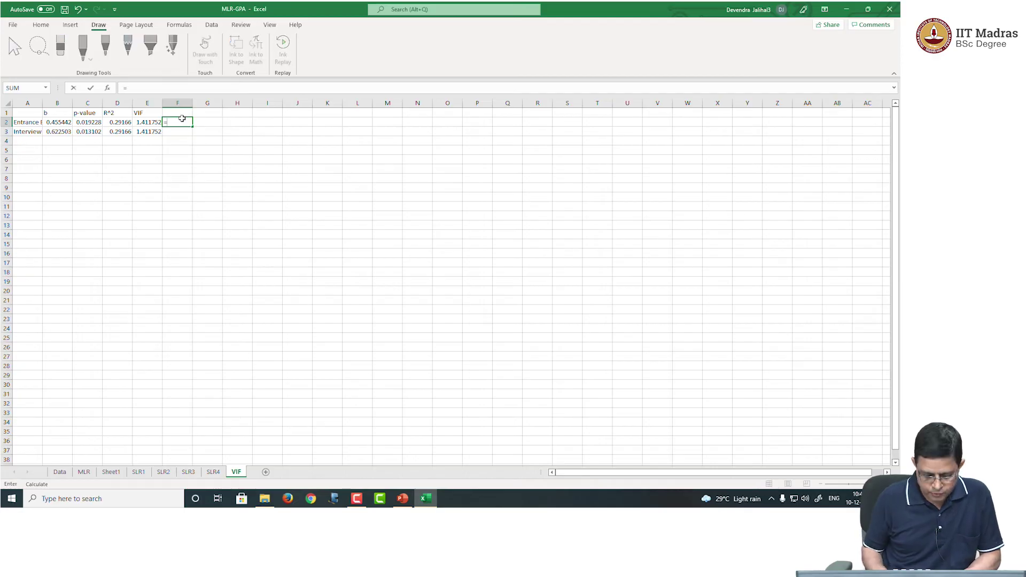
type("SQRT")
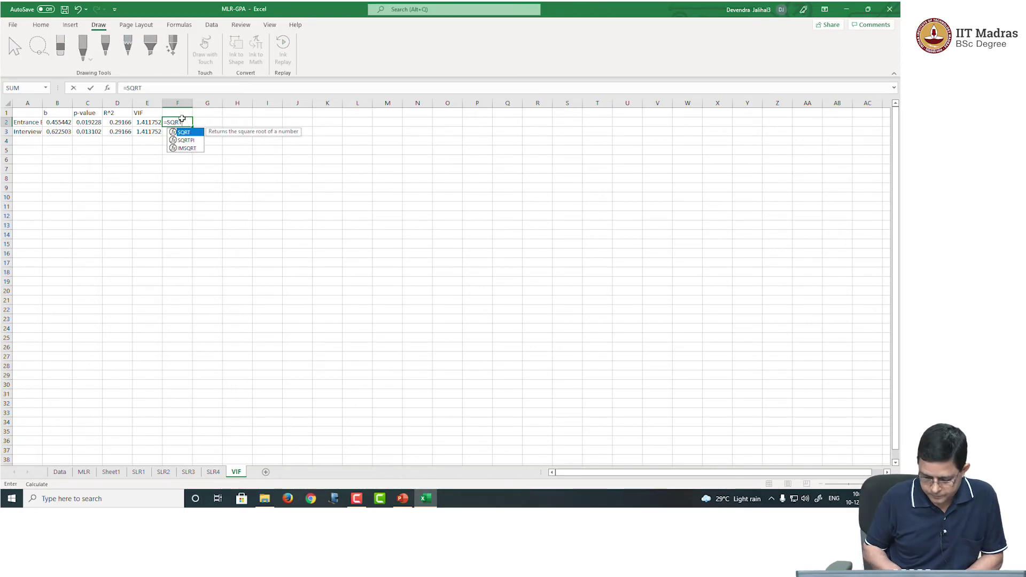
type("(")
key("Left")
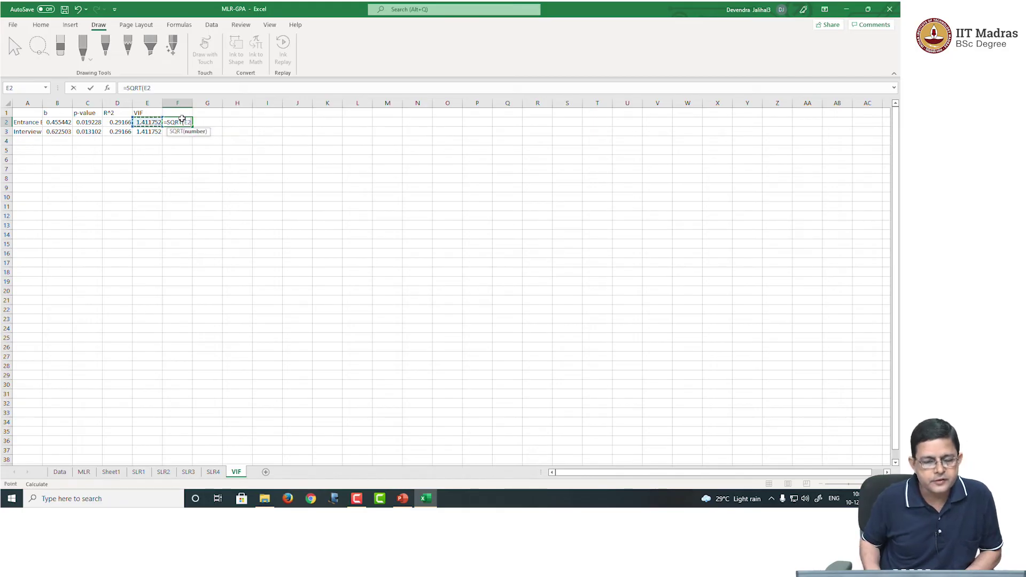
type(")")
key("Return")
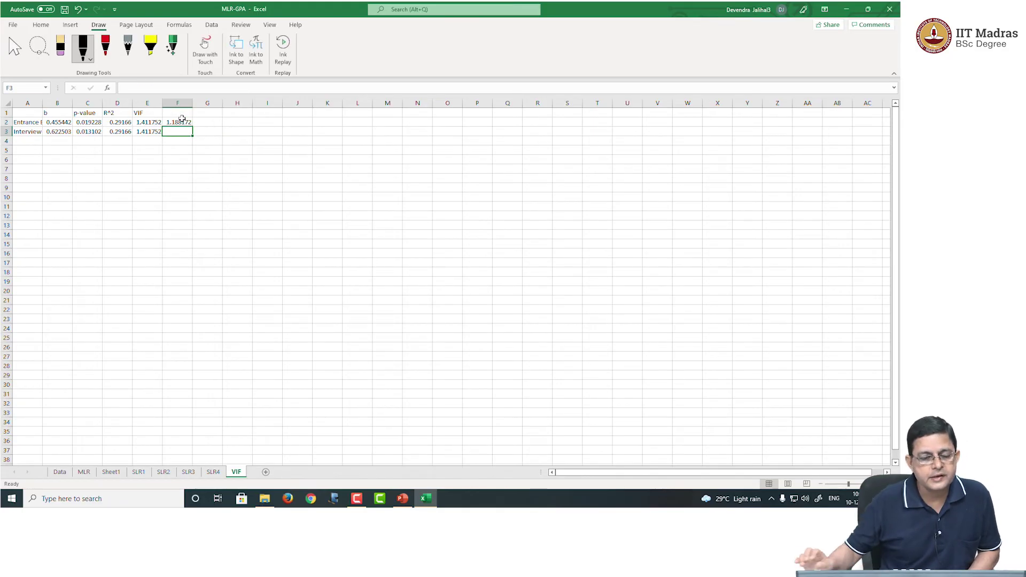
left_click(182, 120)
left_click_drag(192, 127, 191, 138)
left_click(181, 123)
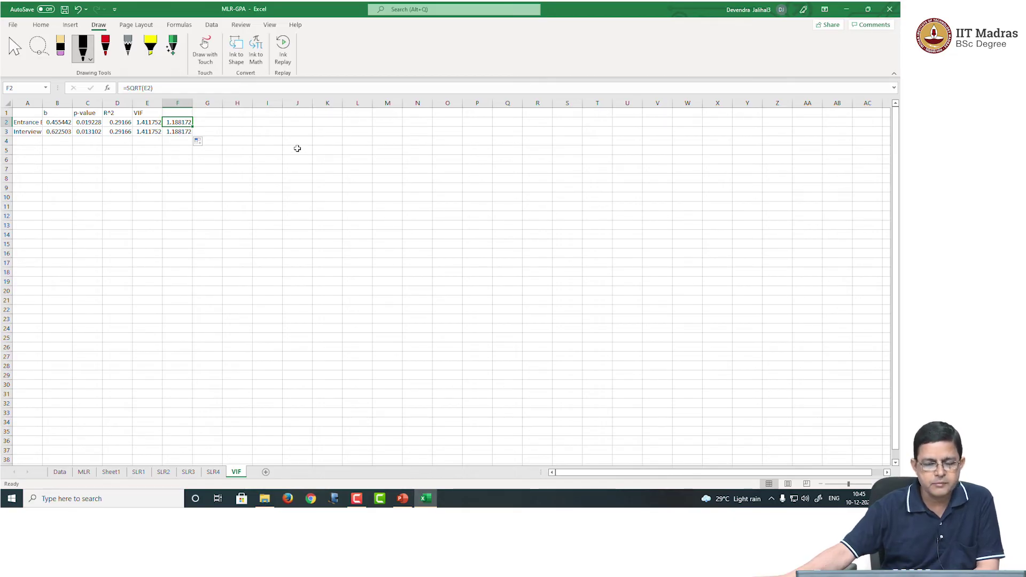
Switch to the MLR presentation in PowerPoint and review the "Why does VIF matter?" slide, continuing to the "Collinearity" slide
left_click(399, 494)
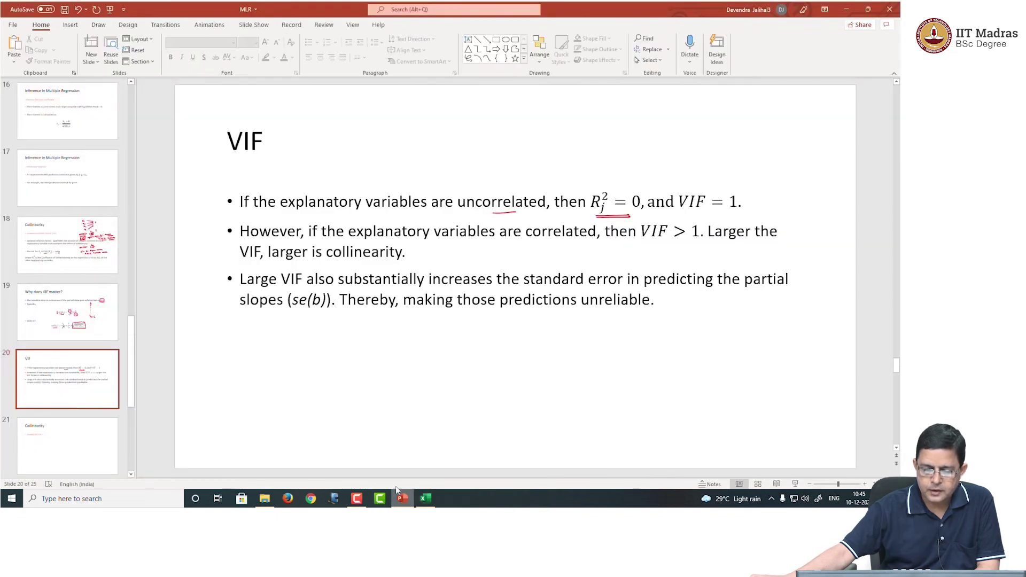
left_click(89, 324)
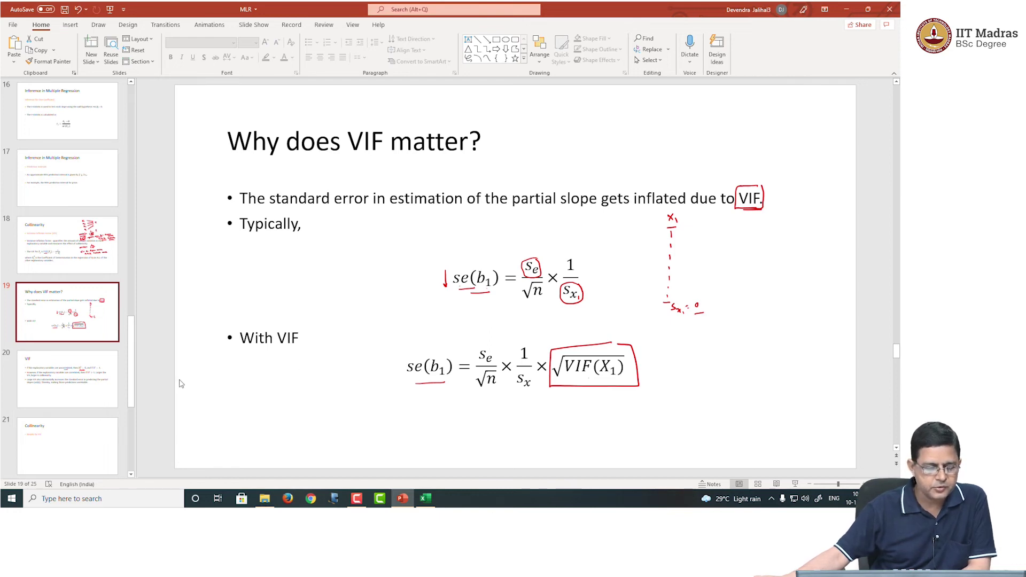
scroll(180, 383, "down", 2)
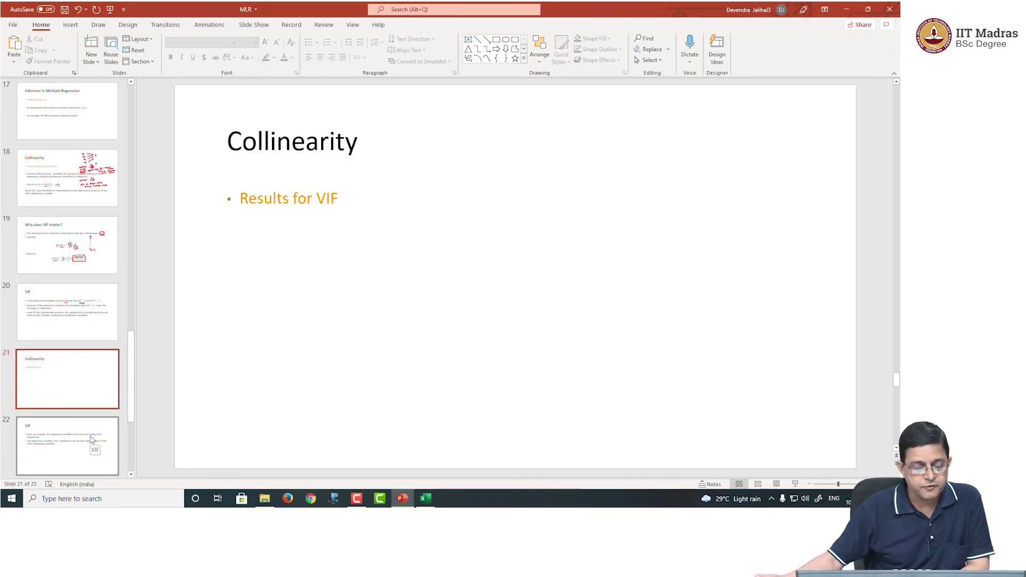
Return to the Excel workbook, review the correlation table on the Data sheet, and select the R Square value in E24 on SLR4
left_click(419, 500)
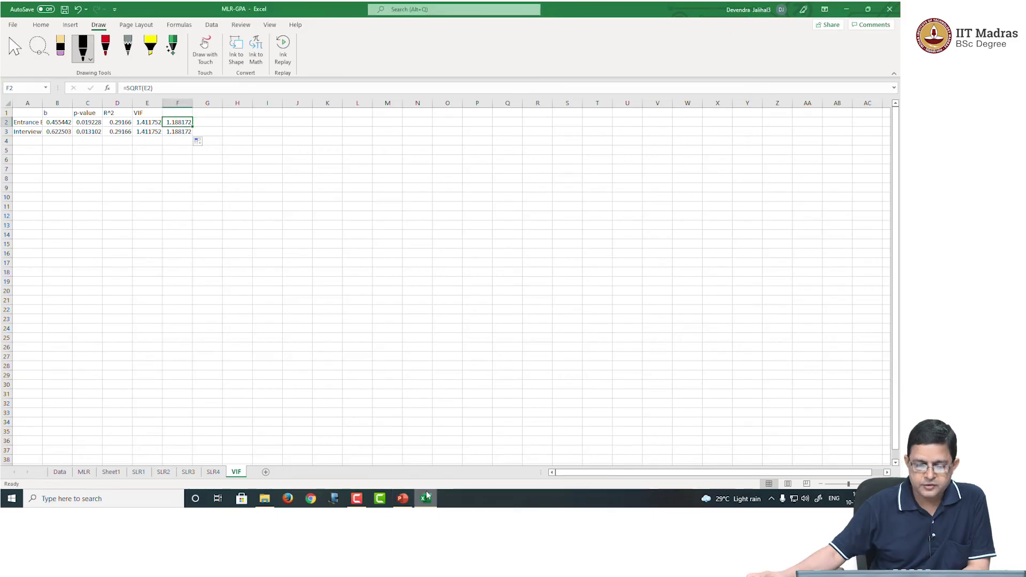
left_click(59, 472)
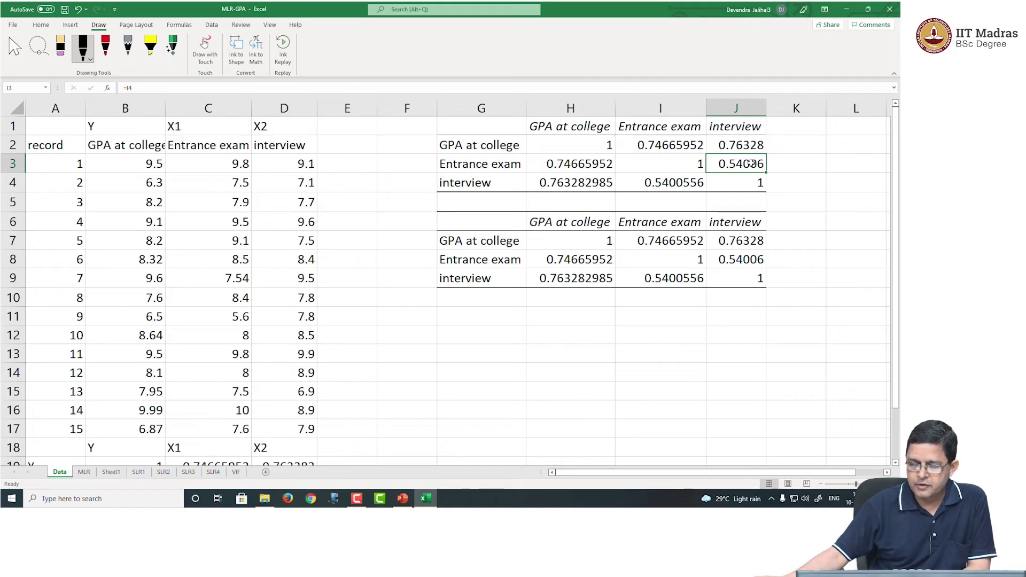
left_click(216, 475)
scroll(459, 380, "up", 3)
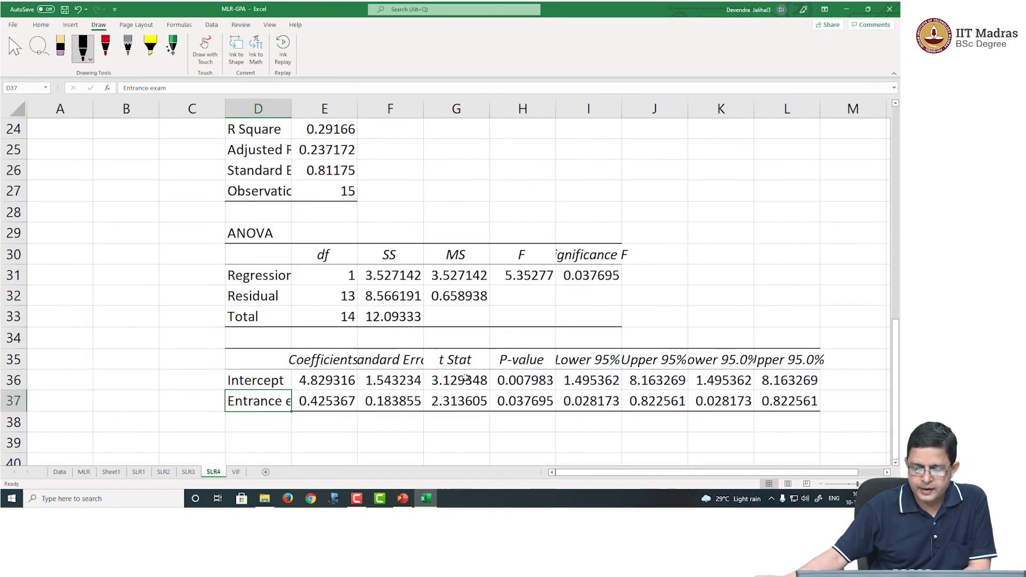
left_click(340, 194)
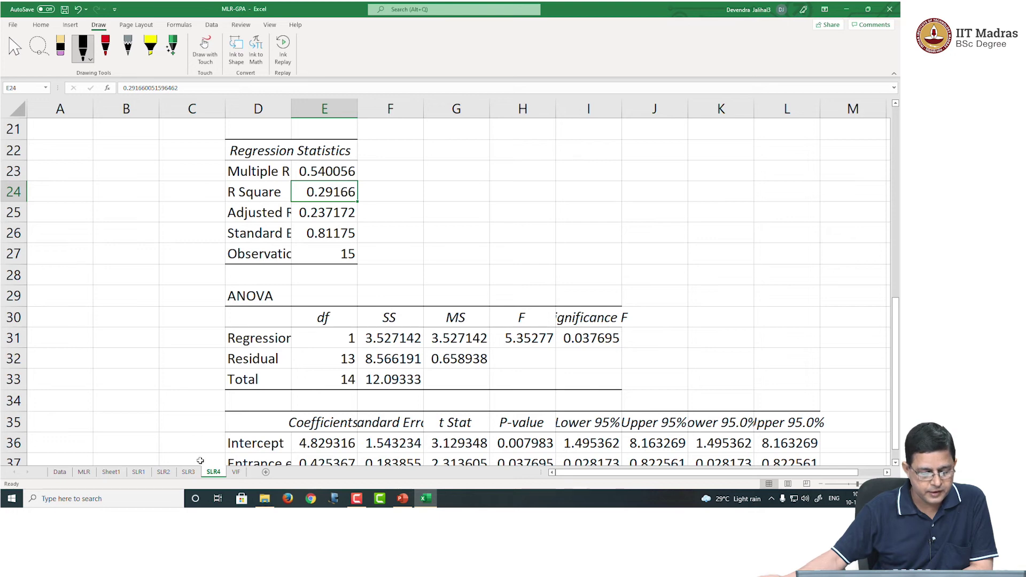
On the VIF sheet, set the Entrance exam R^2 in D2 to 0.7 and check the recalculated results in E2 and F2
left_click(235, 472)
left_click(266, 281)
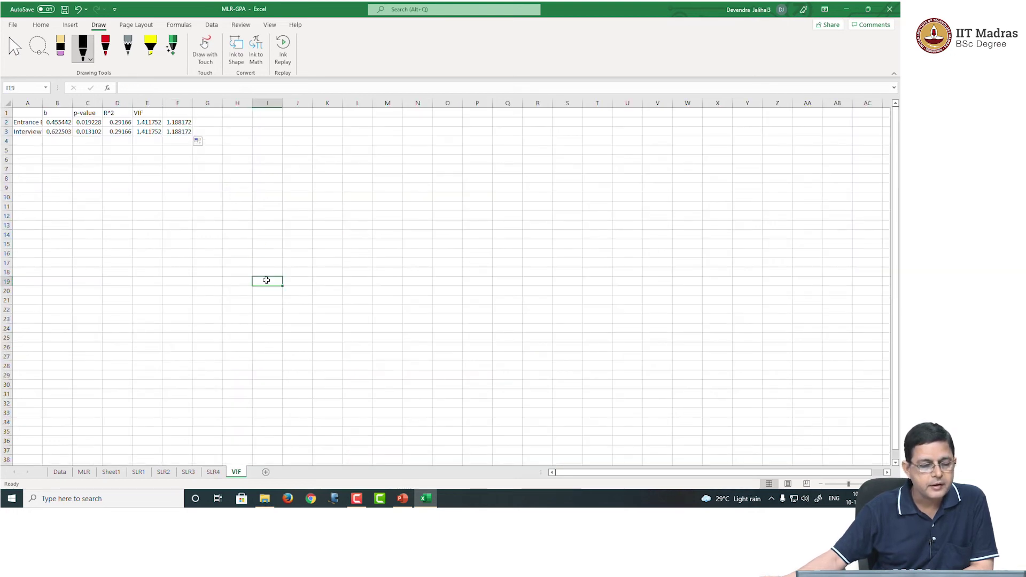
left_click(123, 120)
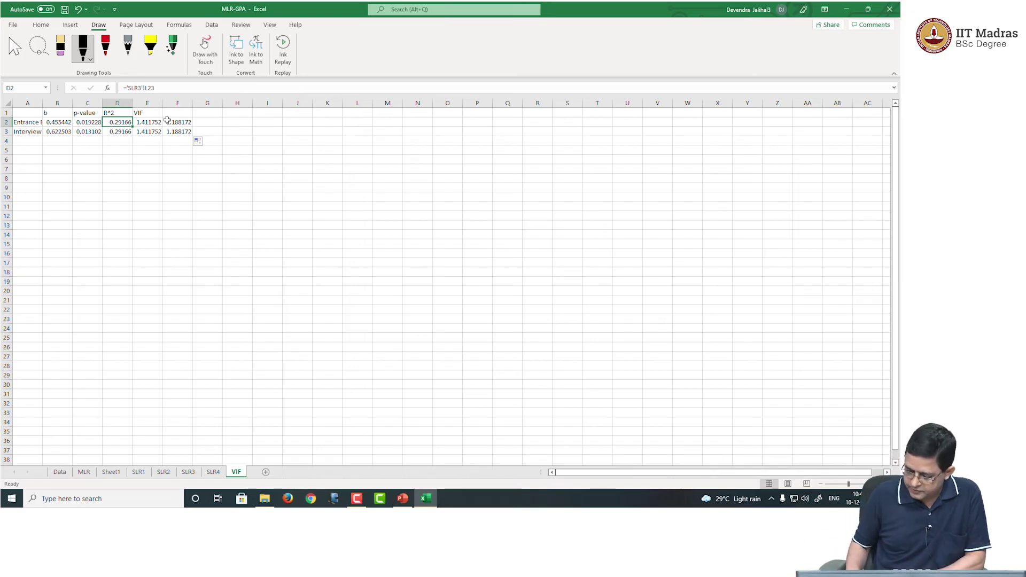
type("0.7")
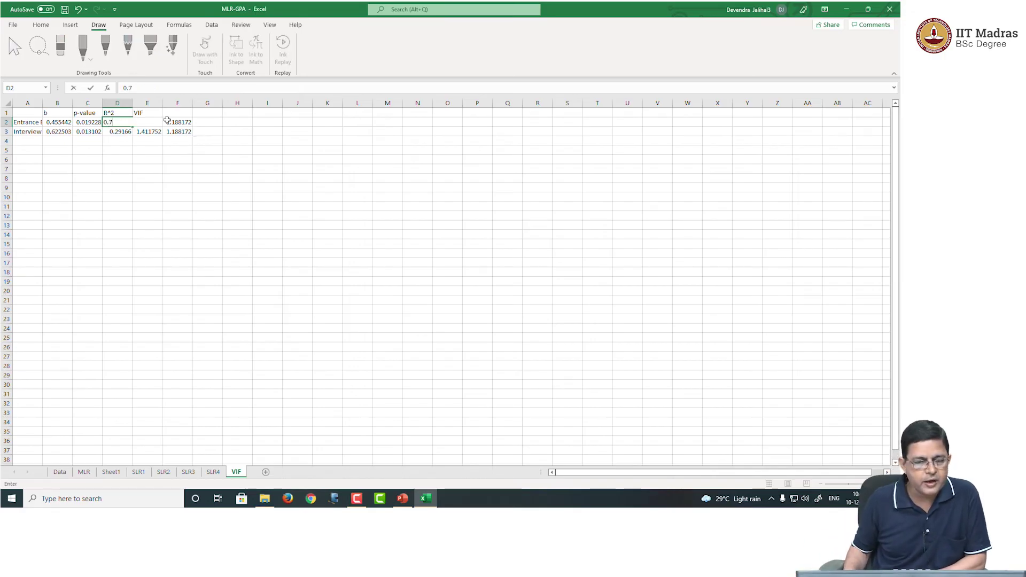
key("Return")
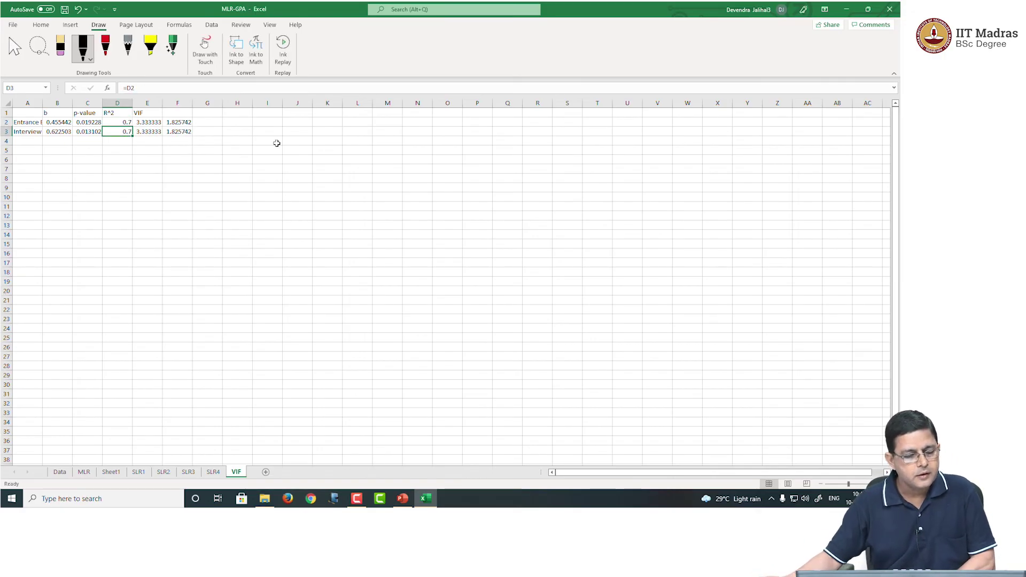
left_click(154, 123)
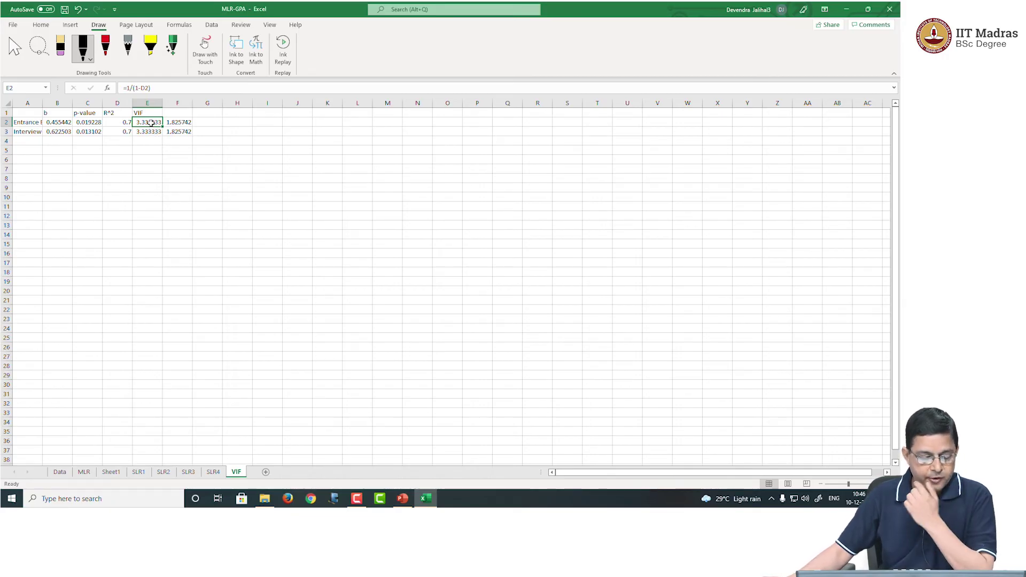
left_click(186, 122)
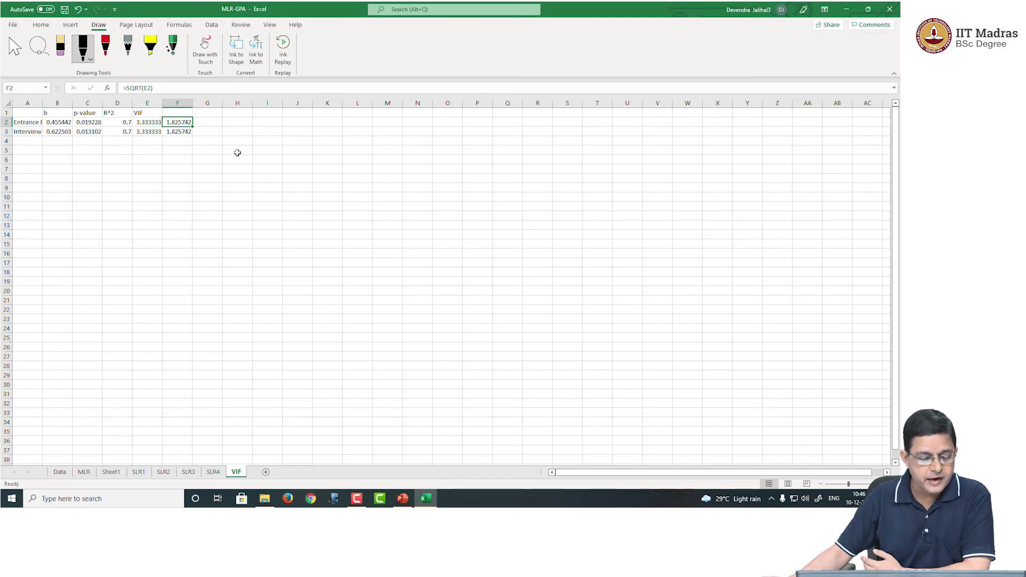
Review the standard error formula with VIF on PowerPoint's "Why does VIF matter?" slide and return to the Excel workbook
left_click(402, 498)
left_click(68, 245)
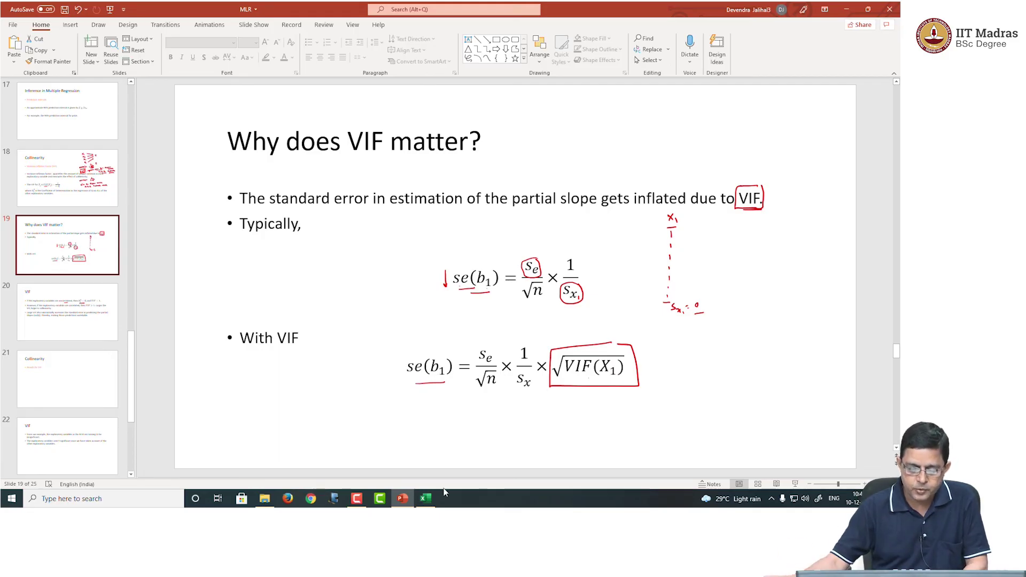
left_click(426, 498)
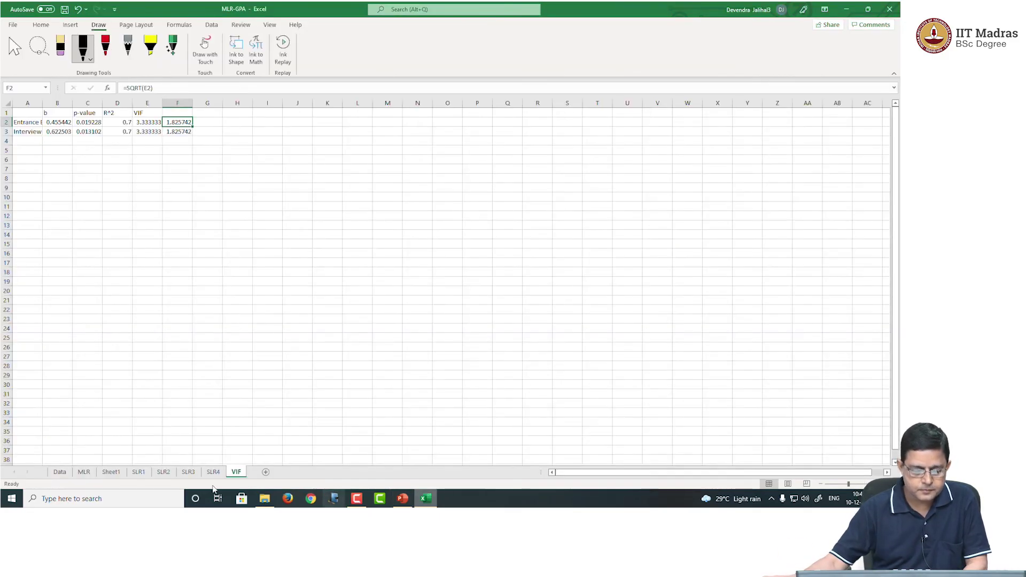
On the MLR sheet, delete the ink annotations around the standard errors of Entrance exam and interview
left_click(85, 472)
scroll(432, 388, "down", 1)
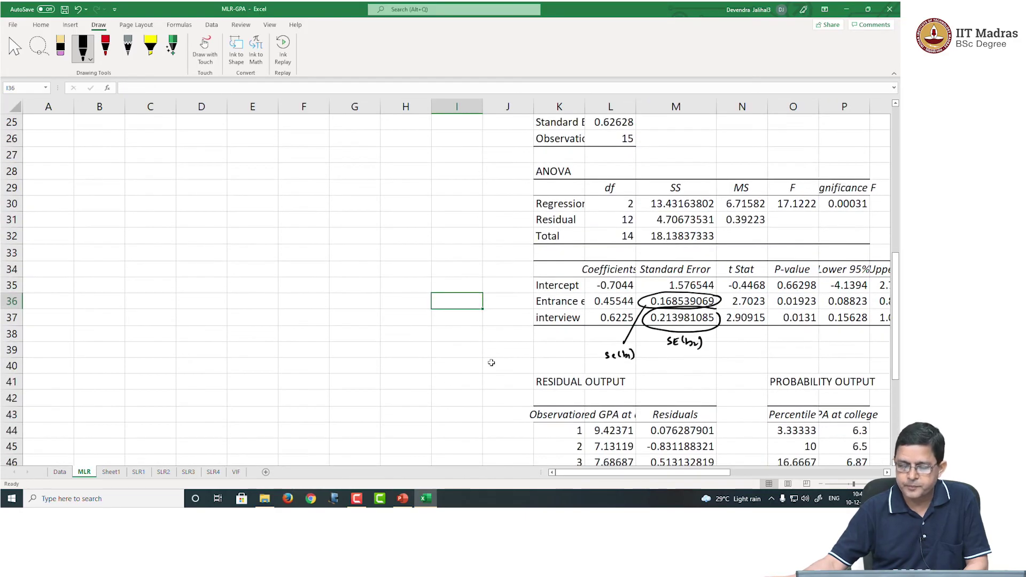
left_click(624, 340)
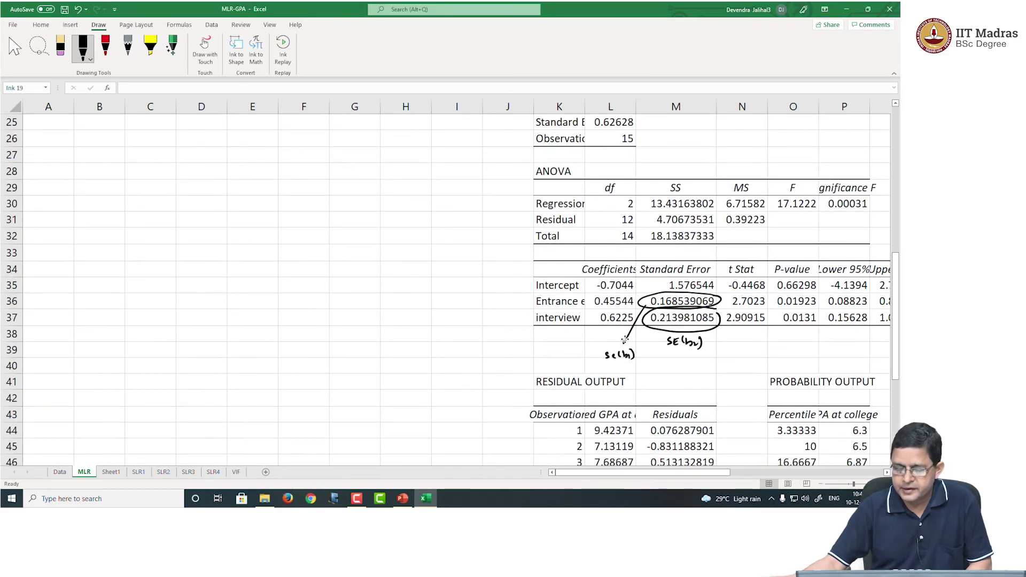
key("Delete")
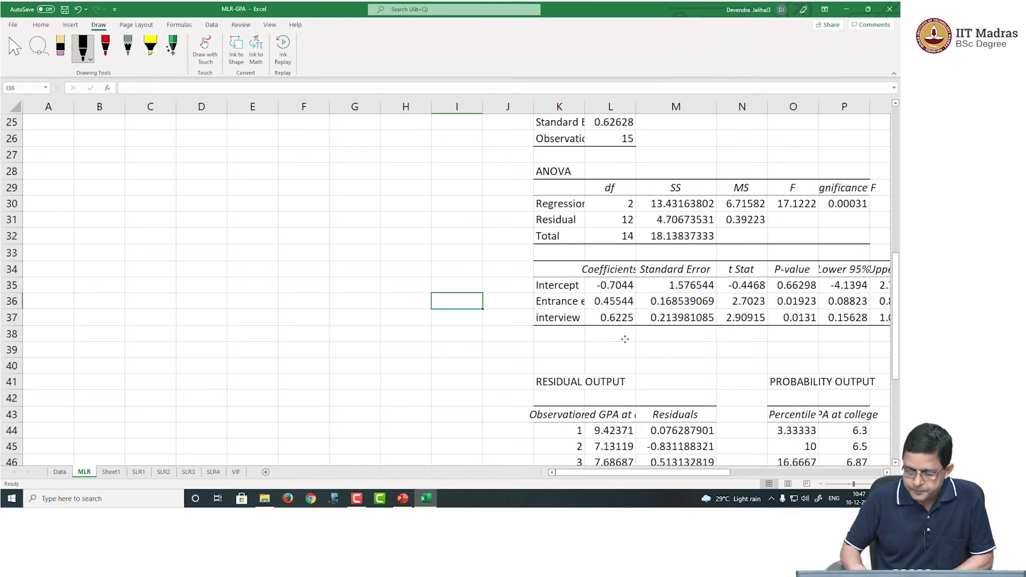
Check the standard errors in M36 and M37 and the Entrance exam t Stat in N36 of the MLR coefficient table
left_click(690, 307)
left_click(685, 319)
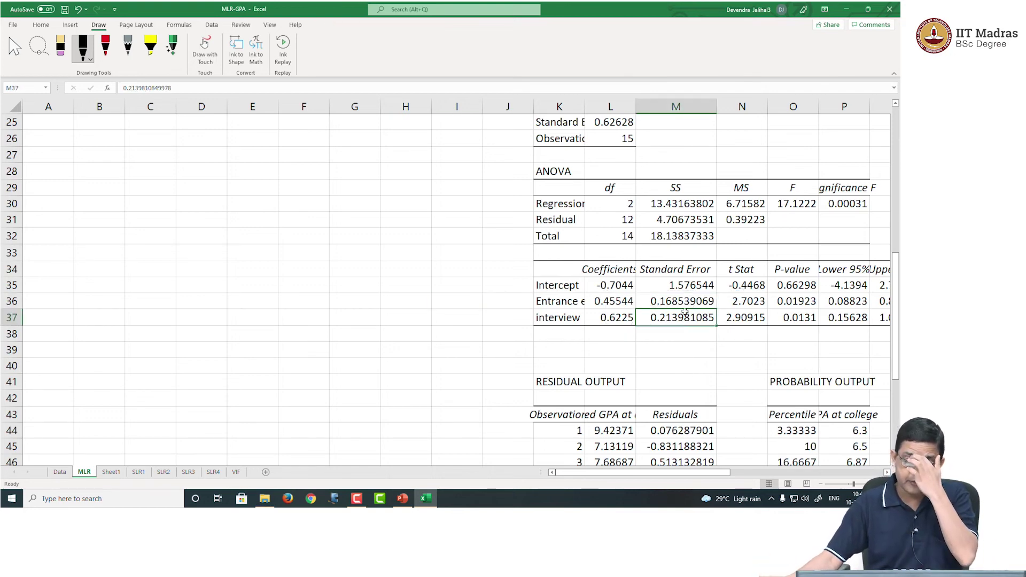
left_click(688, 299)
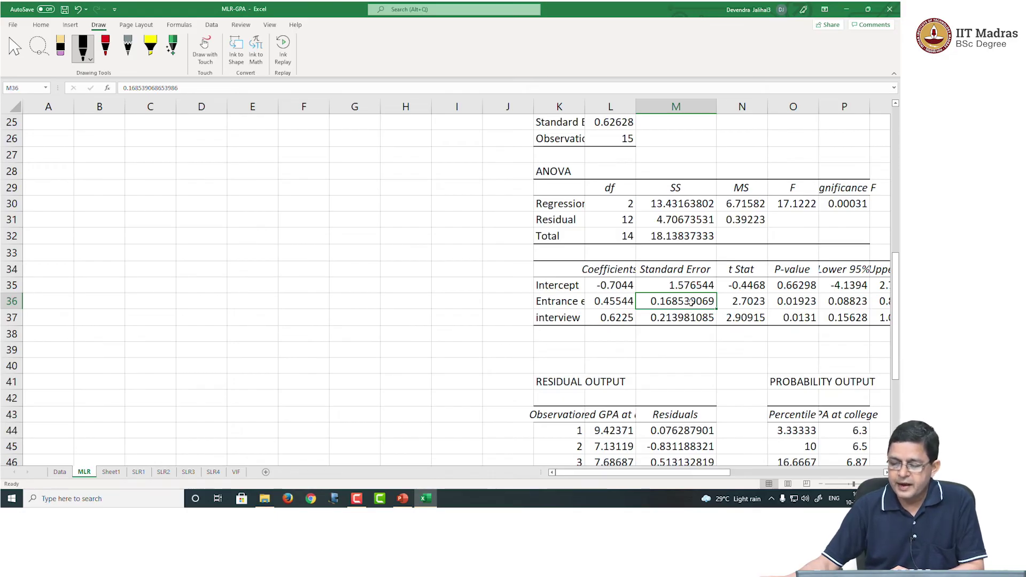
left_click(742, 303)
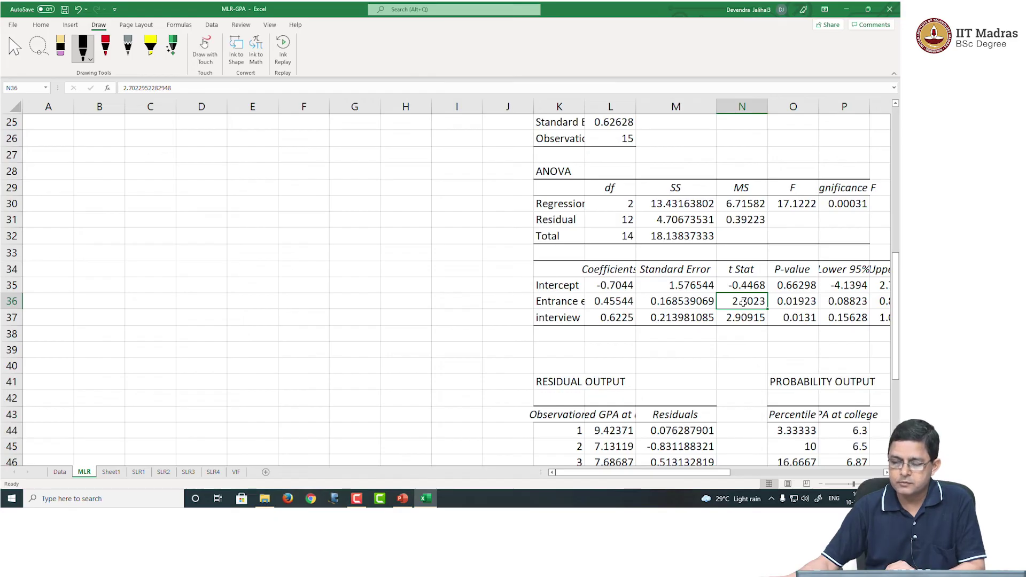
Switch to PowerPoint, start the slide show at "Why does VIF matter?" and go back to the "Inference for One Coefficient" slide
left_click(403, 498)
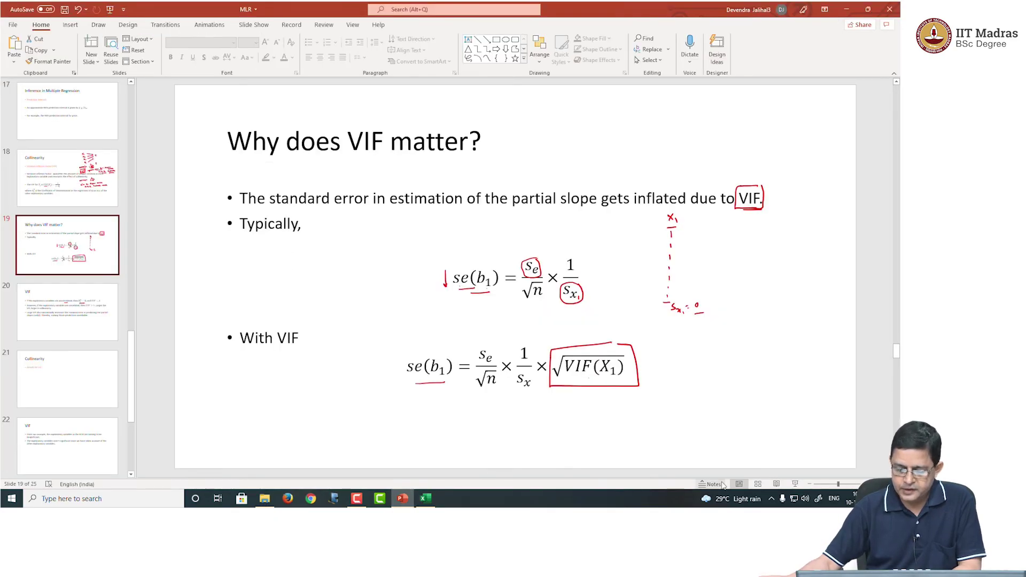
left_click(795, 484)
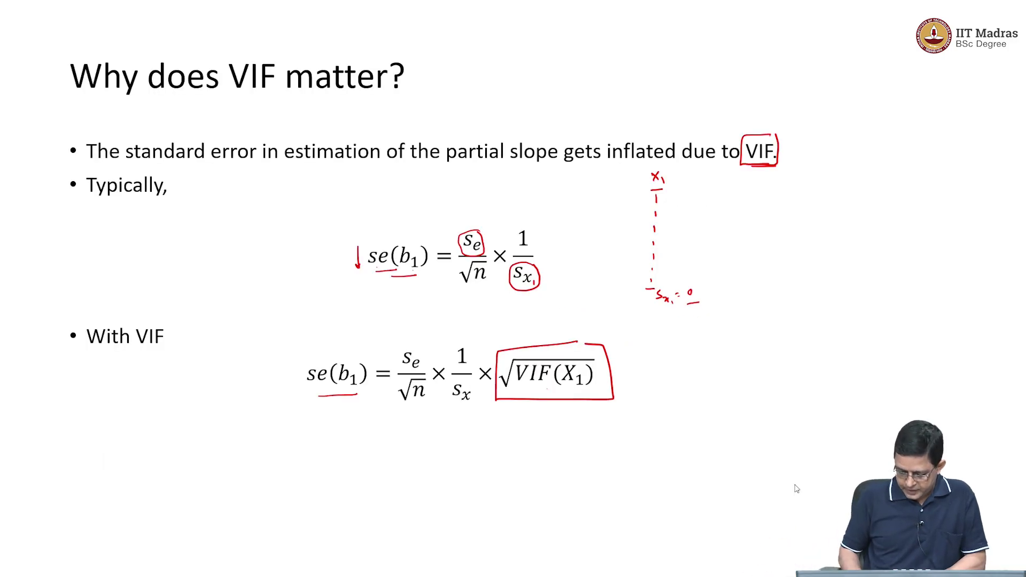
key("Left")
key("Left")
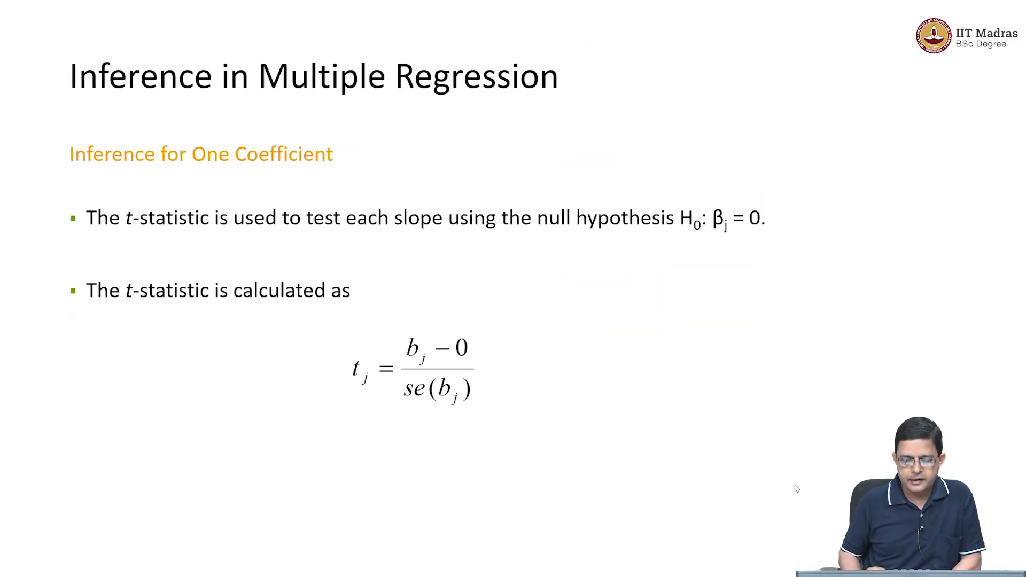